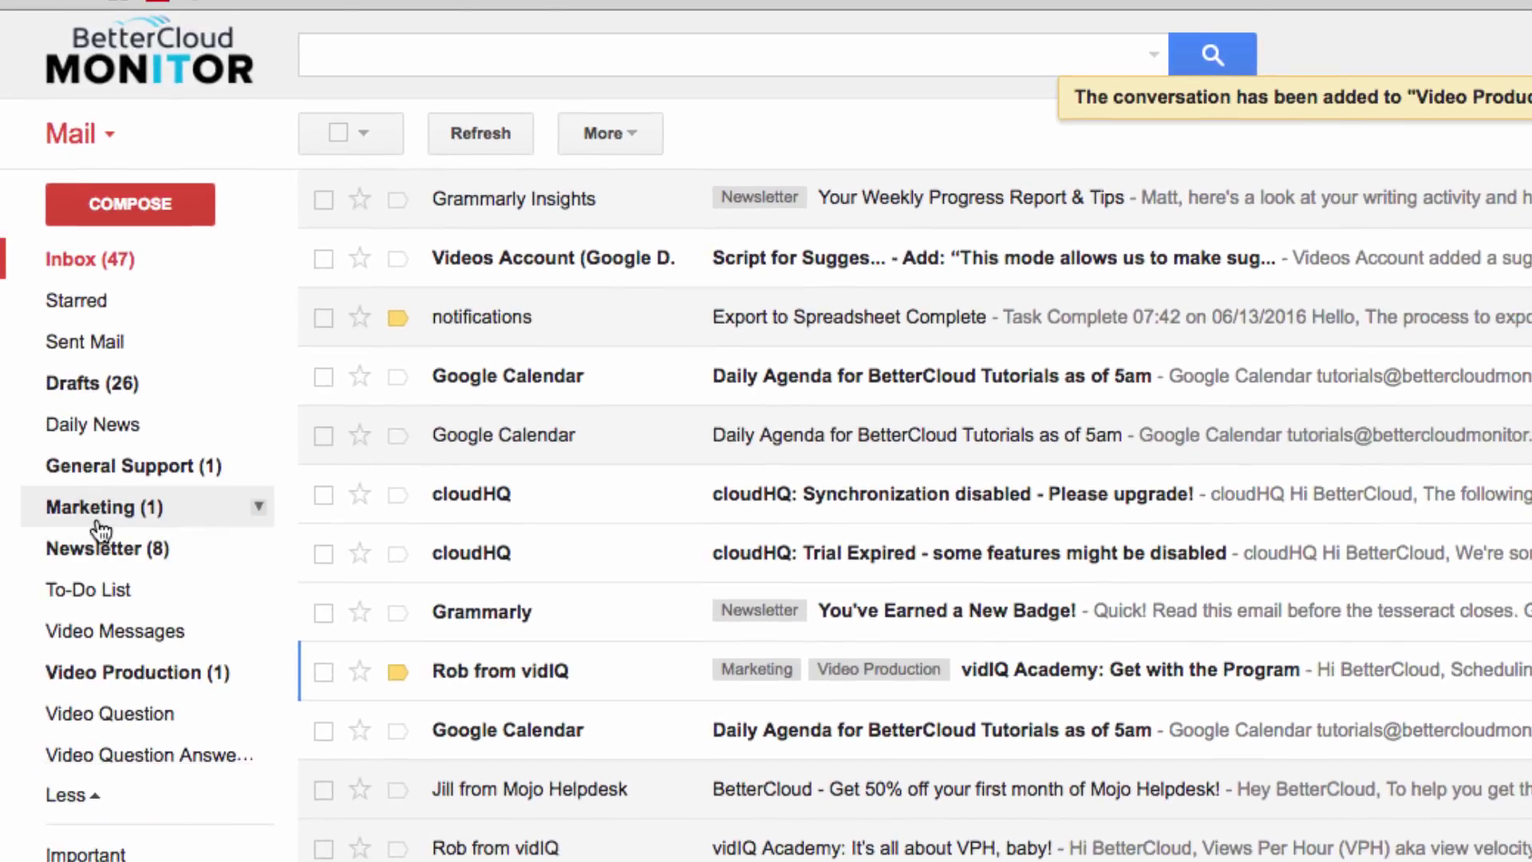
Step: Drag Marketing onto the notifications export message and label the Videos Account suggestion To-Do List
{"action": "left_click_drag", "start_coordinate": [102, 523], "coordinate": [504, 320]}
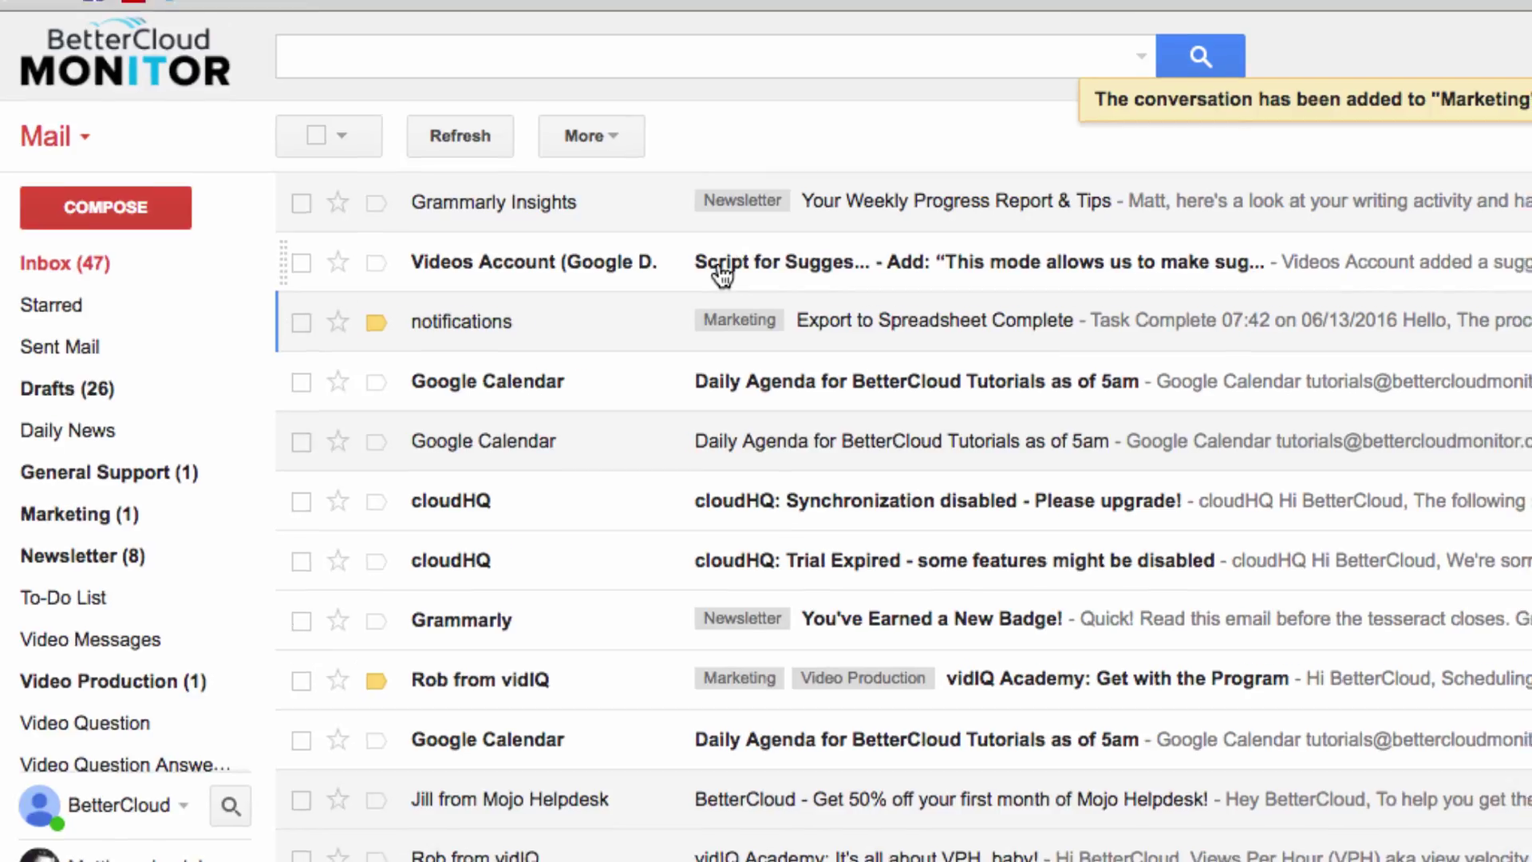
{"action": "left_click", "coordinate": [734, 264]}
{"action": "left_click", "coordinate": [632, 194]}
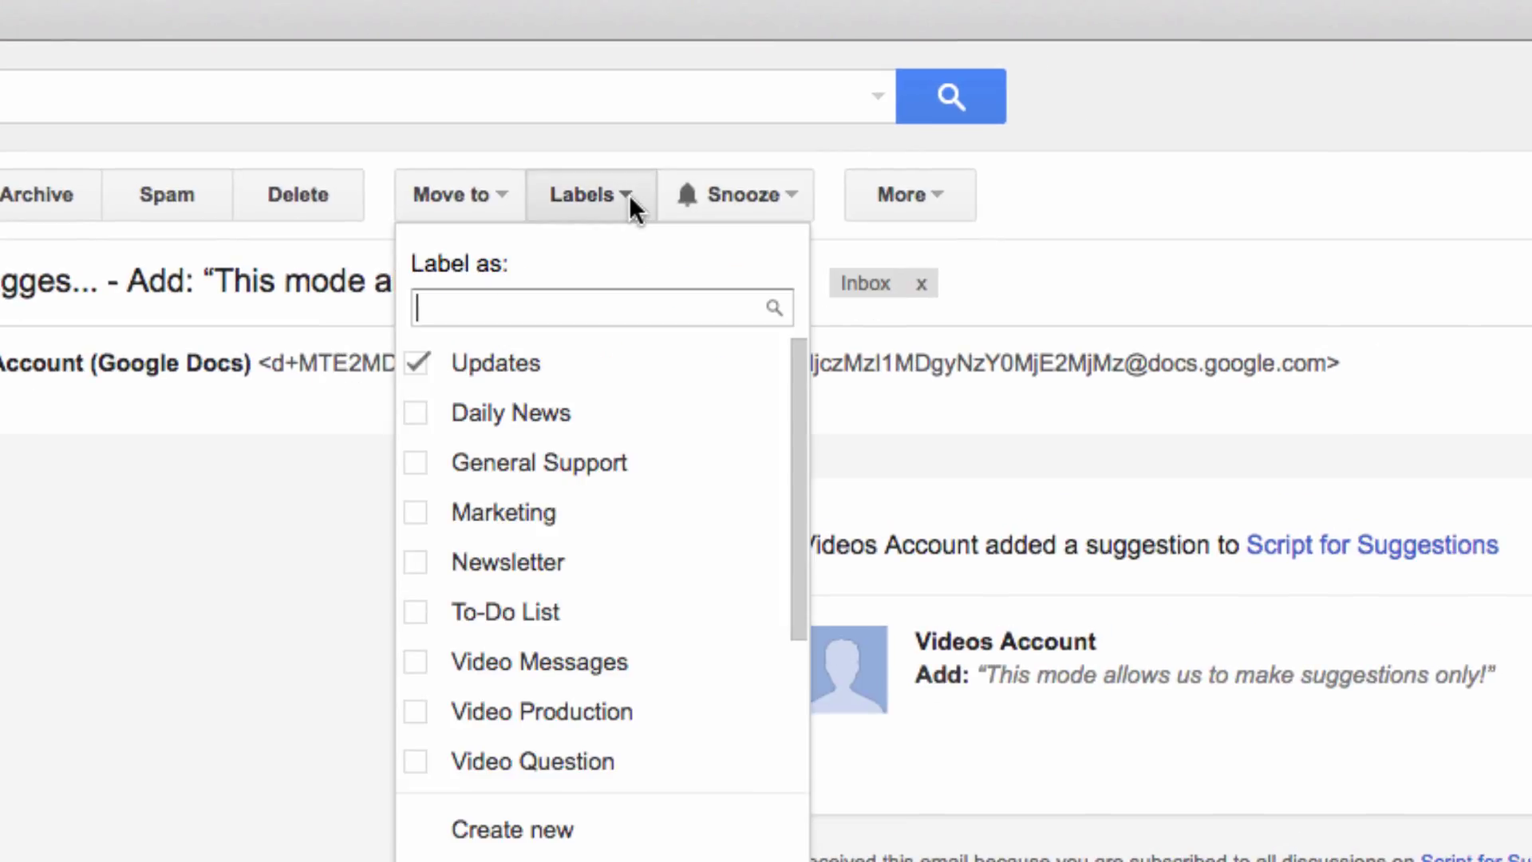
{"action": "left_click", "coordinate": [526, 615]}
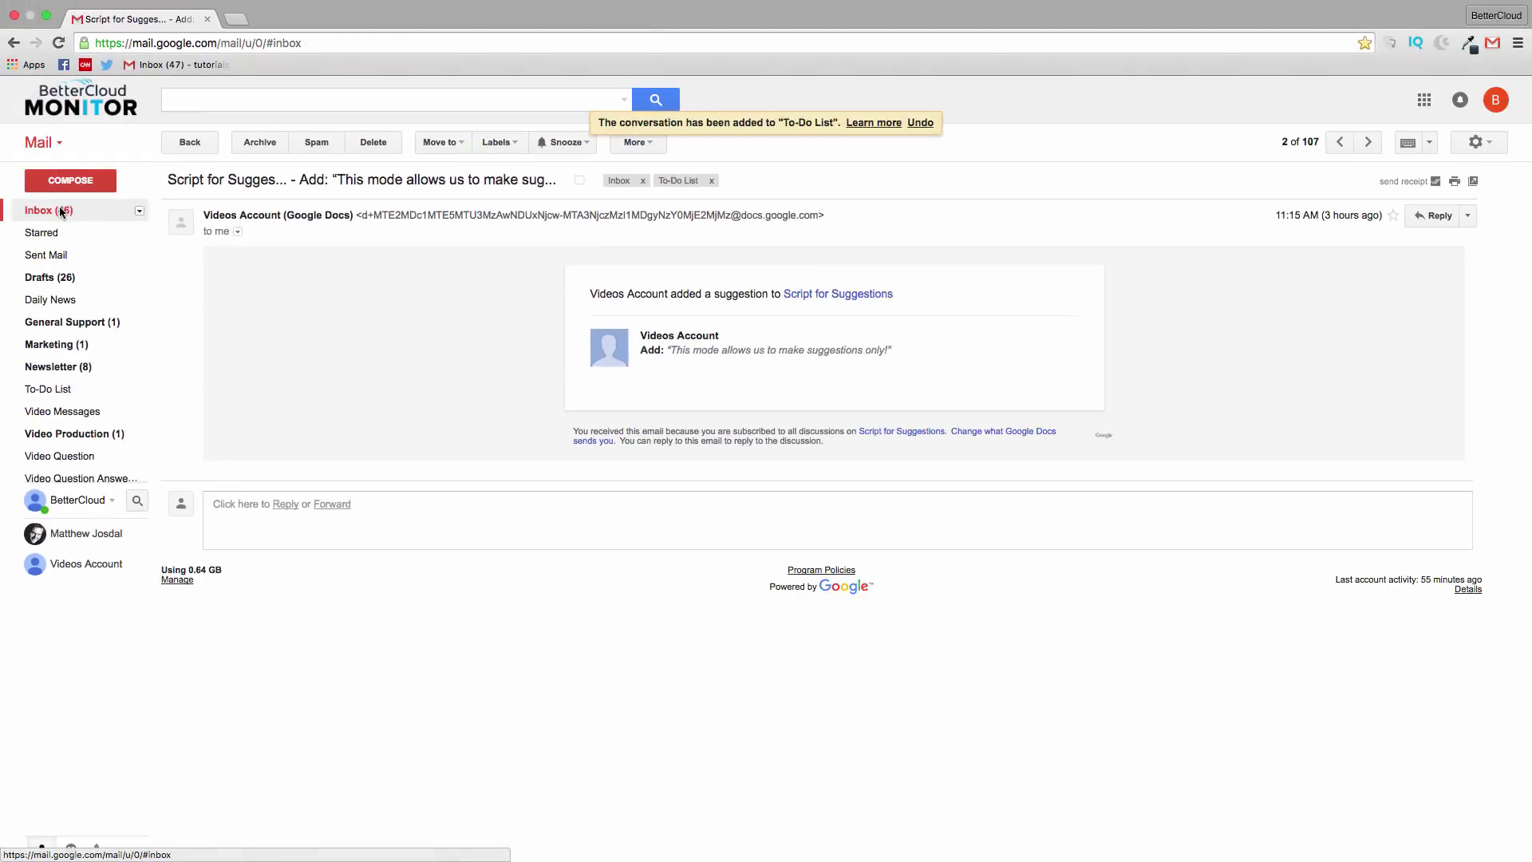
Step: Label the vidIQ Metadata, cloudHQ report, Grammarly Insights and Calendar agenda conversations Marketing, To-Do List and Video Production
{"action": "left_click", "coordinate": [58, 205]}
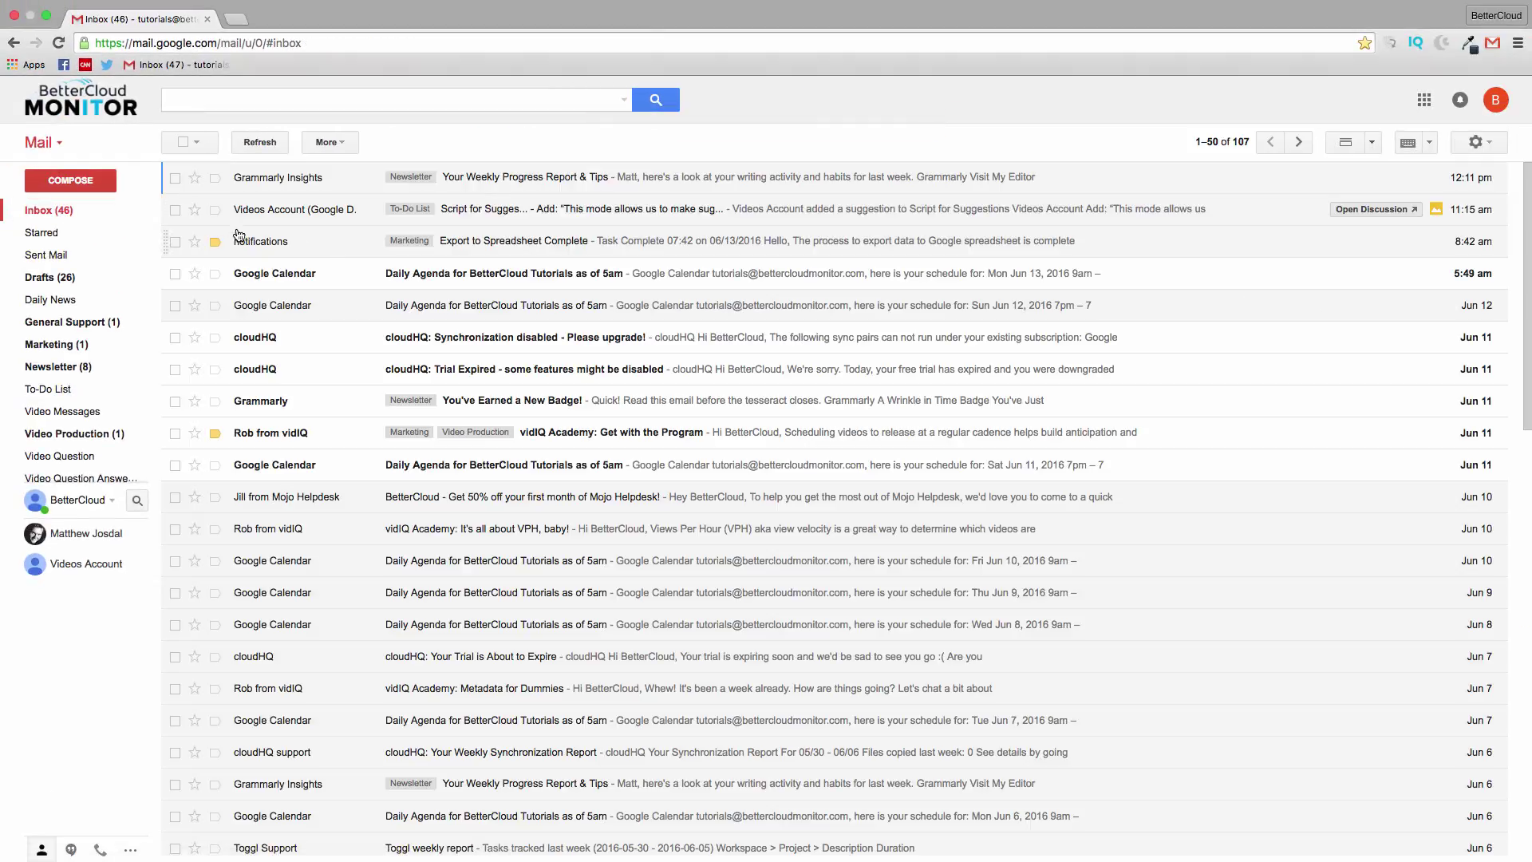
{"action": "scroll", "coordinate": [160, 459], "scroll_direction": "down", "scroll_amount": 3}
{"action": "left_click", "coordinate": [174, 460]}
{"action": "left_click", "coordinate": [175, 523]}
{"action": "left_click", "coordinate": [174, 556]}
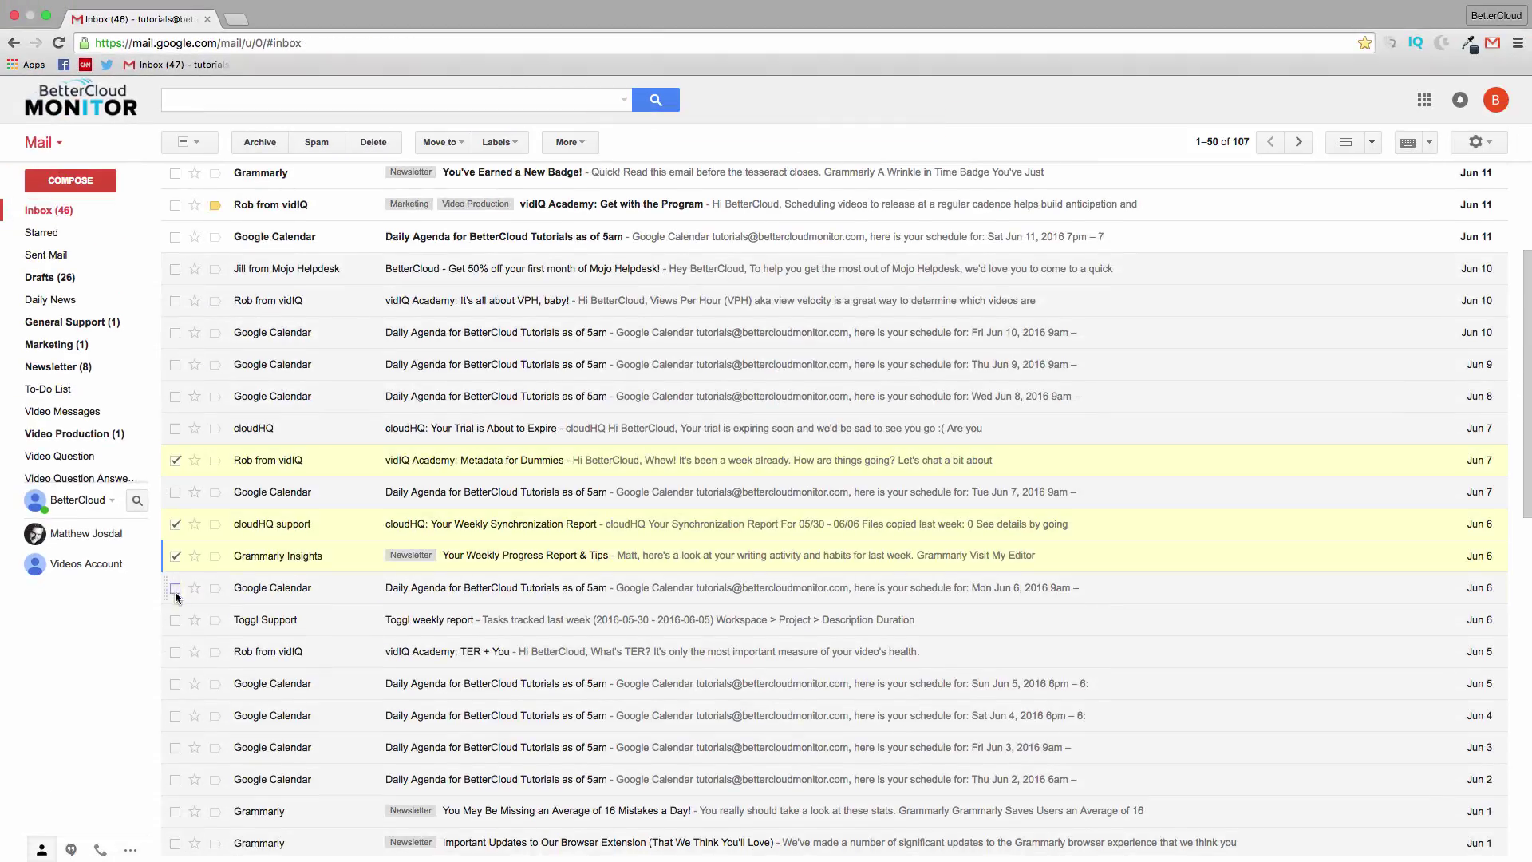
{"action": "left_click", "coordinate": [174, 587]}
{"action": "left_click", "coordinate": [500, 142]}
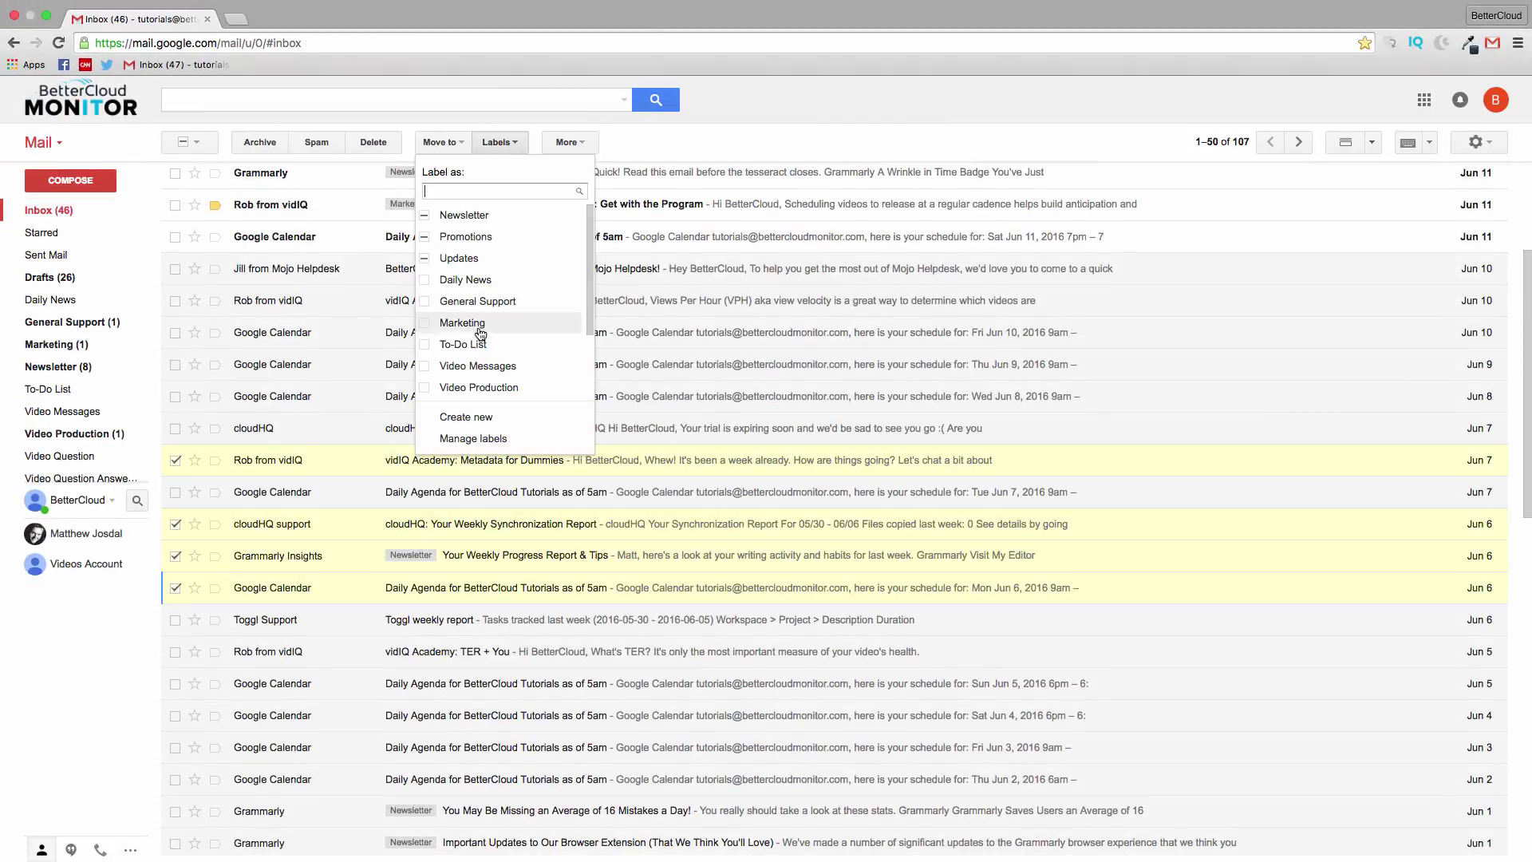
{"action": "left_click", "coordinate": [426, 323]}
{"action": "left_click", "coordinate": [426, 344]}
{"action": "left_click", "coordinate": [425, 387]}
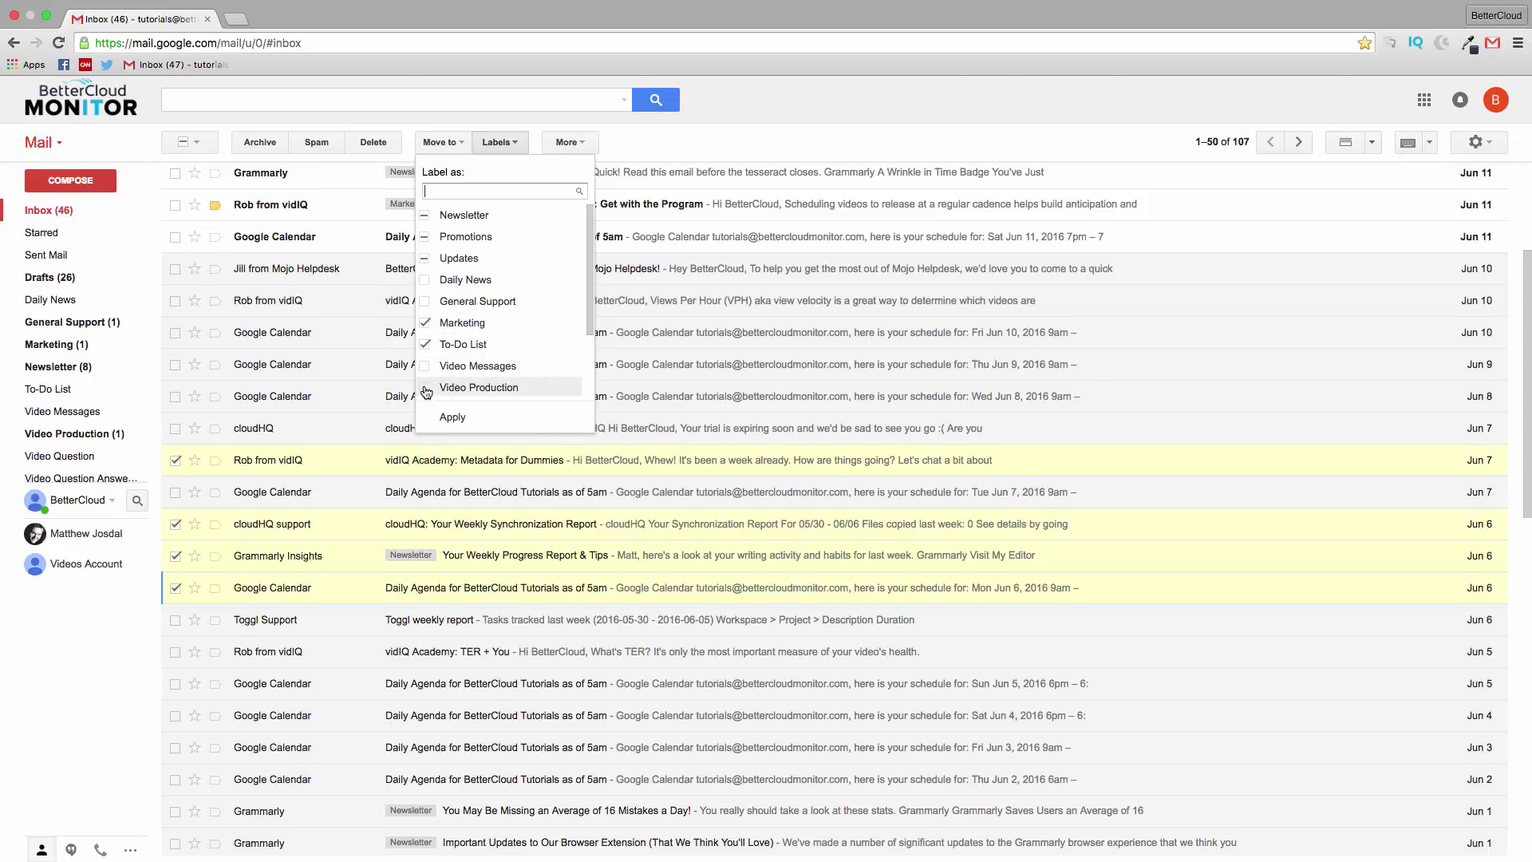
{"action": "left_click", "coordinate": [455, 419]}
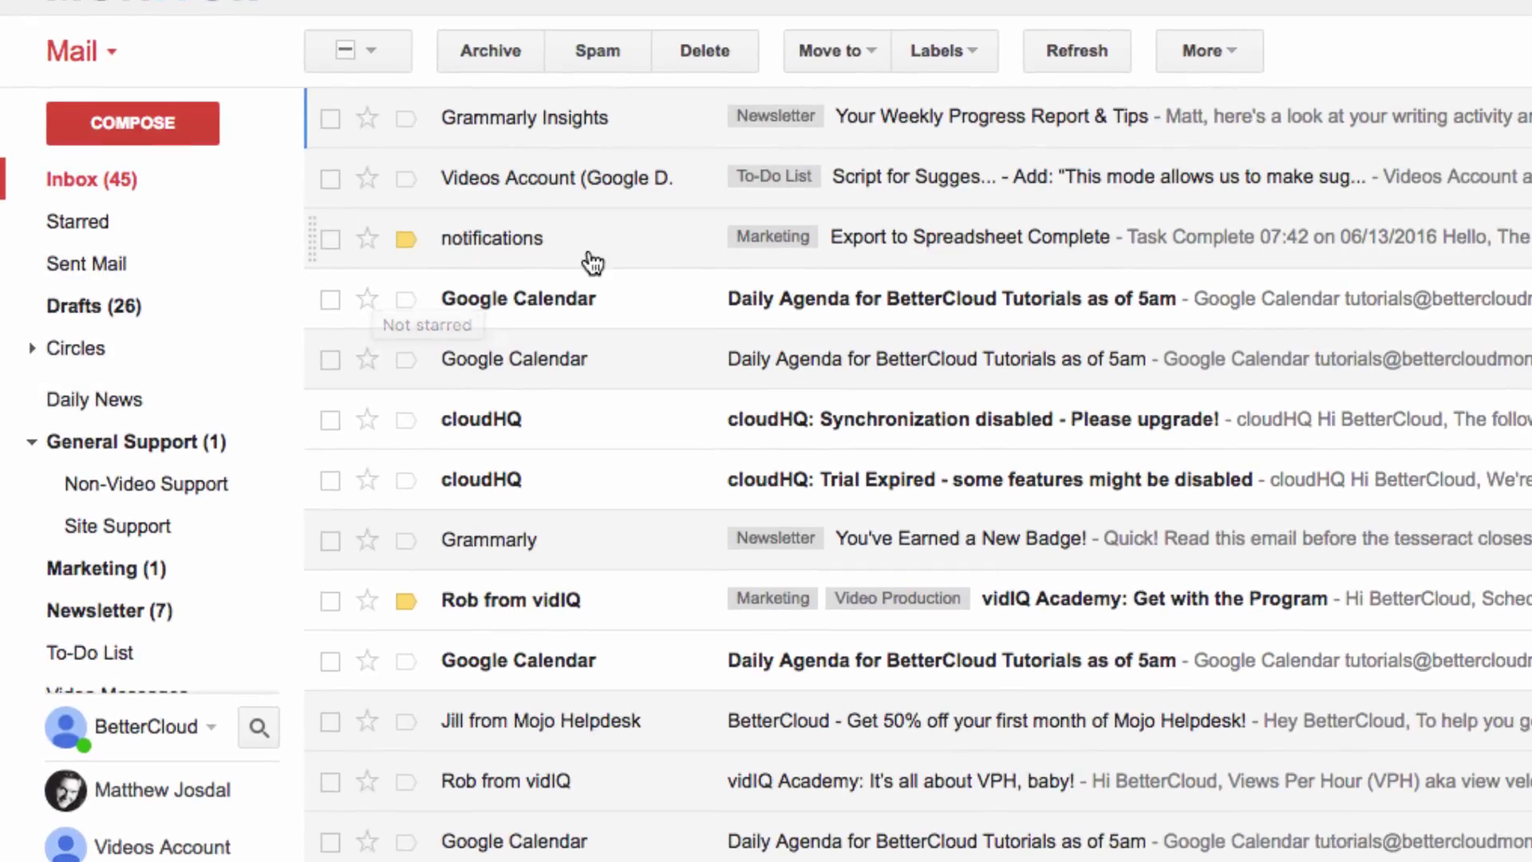
Step: Expand and collapse Circles, then reveal the rest of the sidebar label list
{"action": "left_click", "coordinate": [32, 349]}
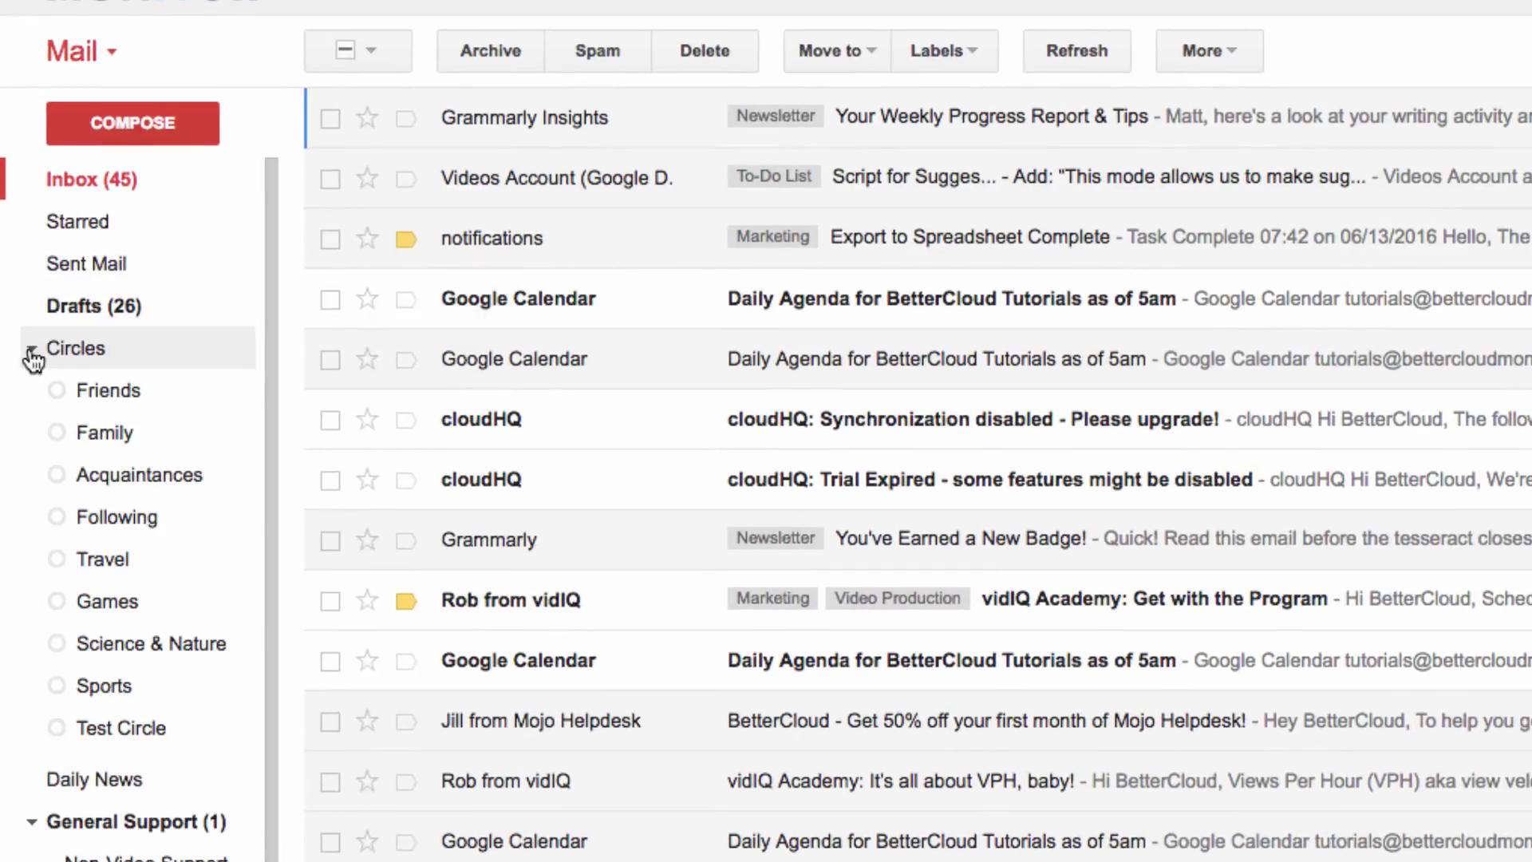
{"action": "left_click", "coordinate": [32, 349]}
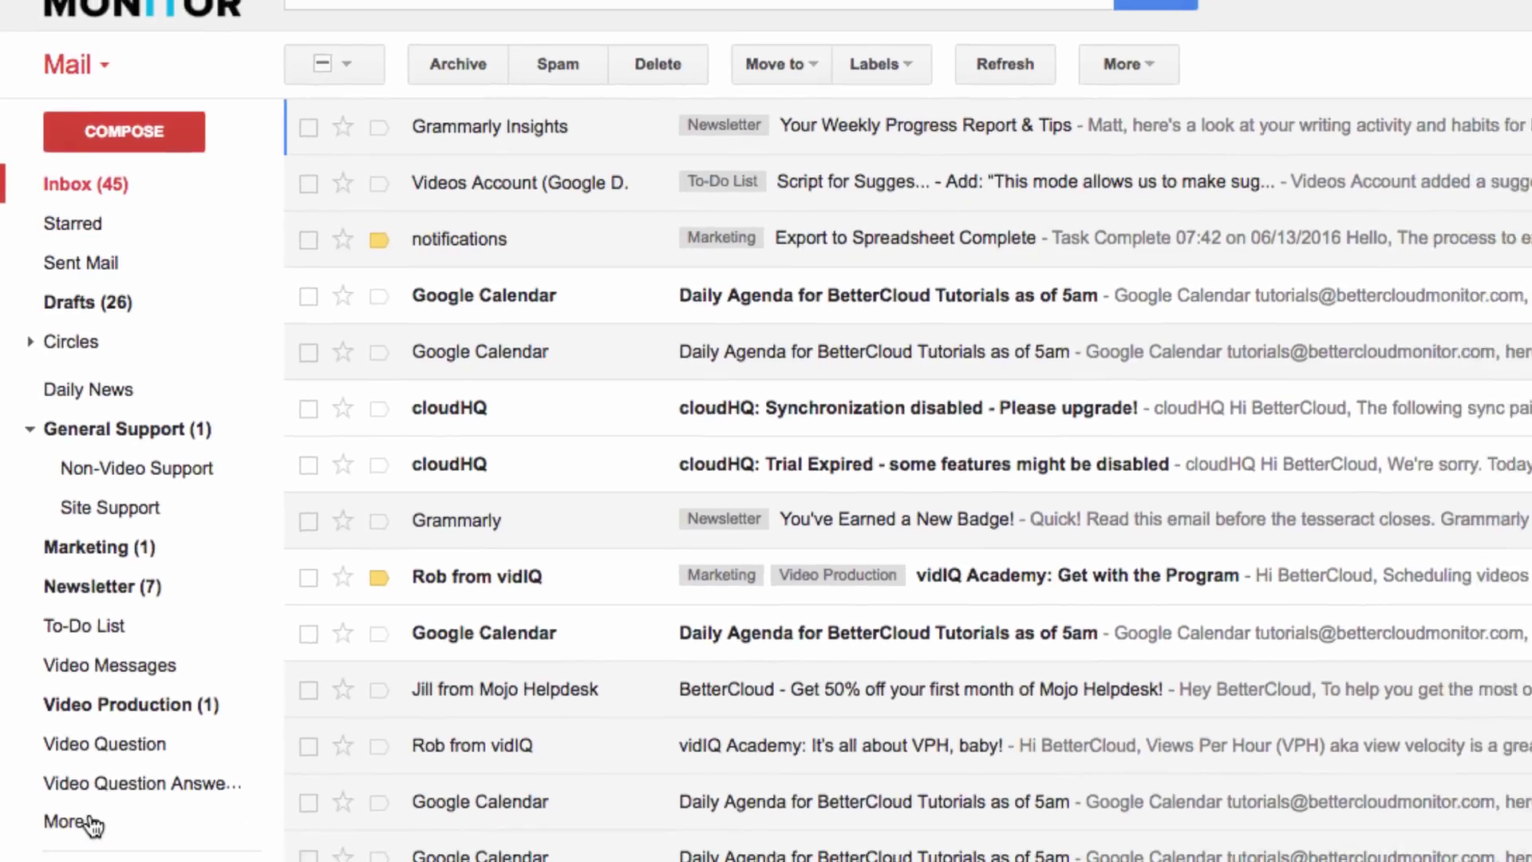
{"action": "left_click", "coordinate": [72, 857]}
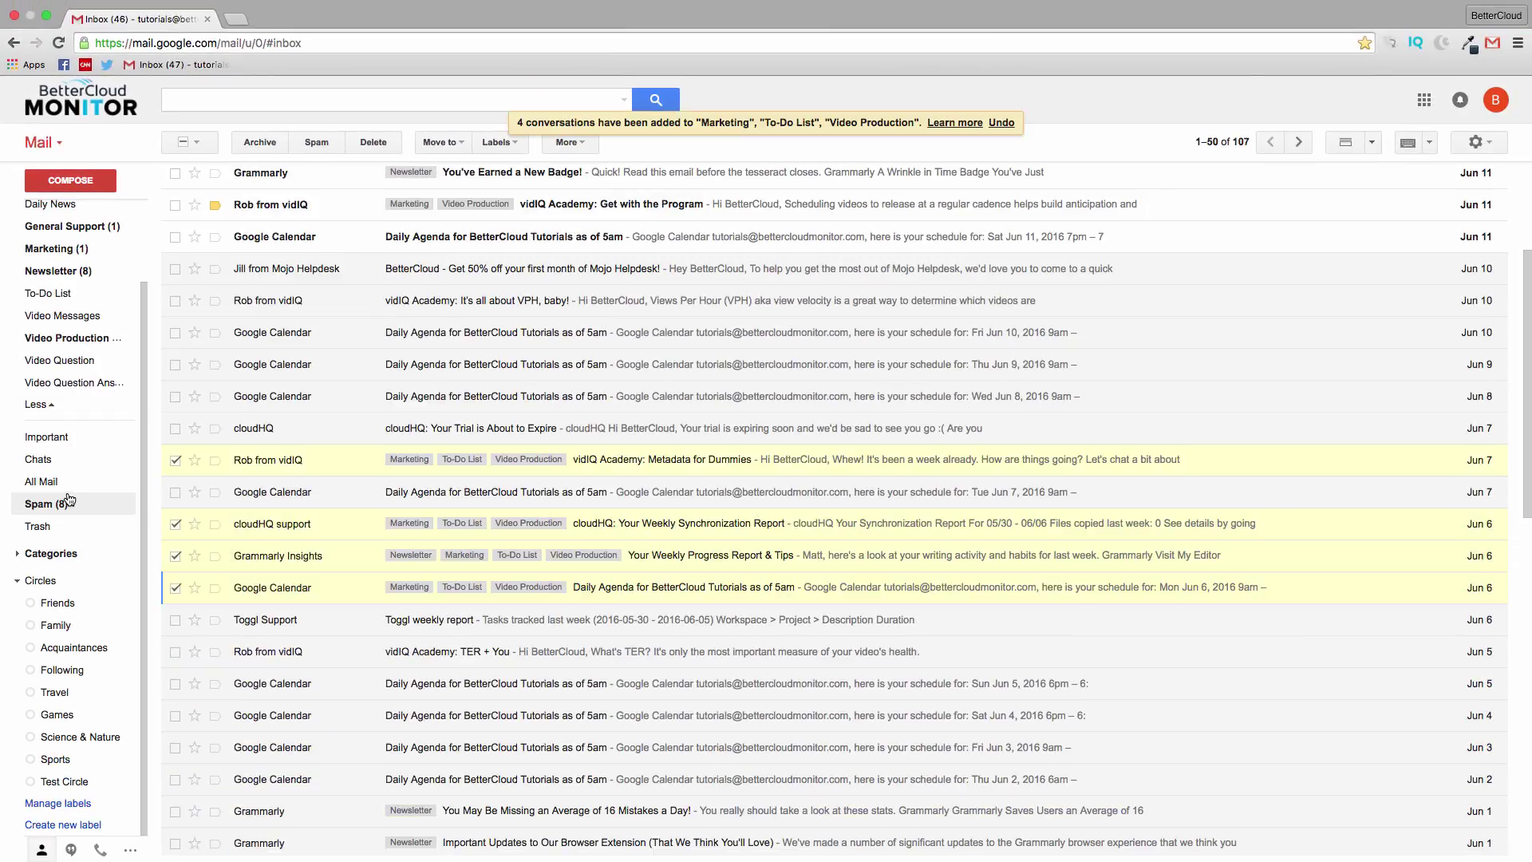
Step: Browse the Newsletter label, deselect Grammarly Insights, and expand General Support's sublabels
{"action": "scroll", "coordinate": [68, 499], "scroll_direction": "up", "scroll_amount": 3}
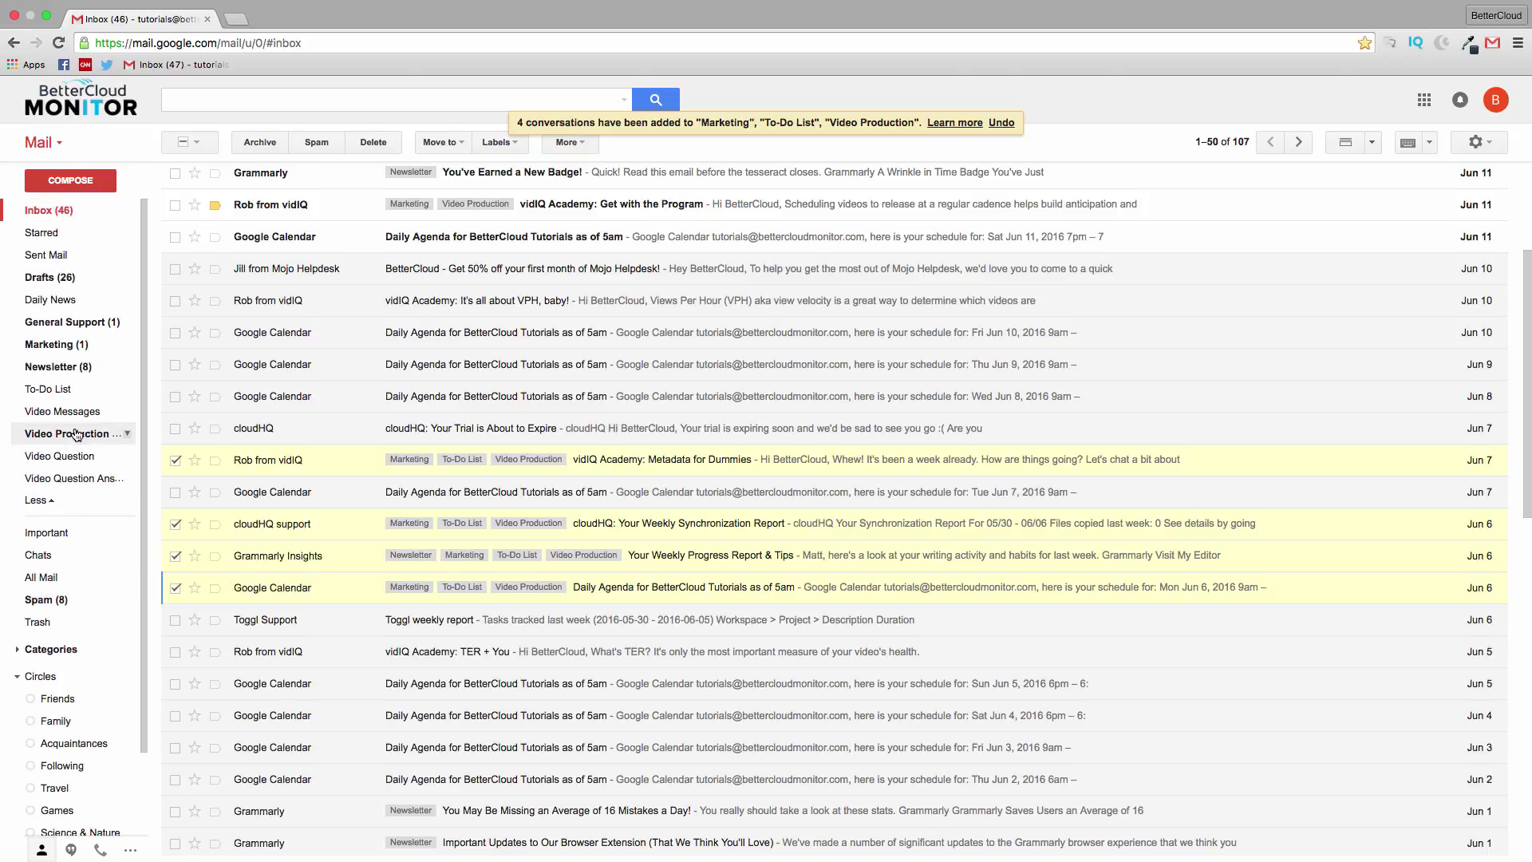
{"action": "left_click", "coordinate": [55, 369]}
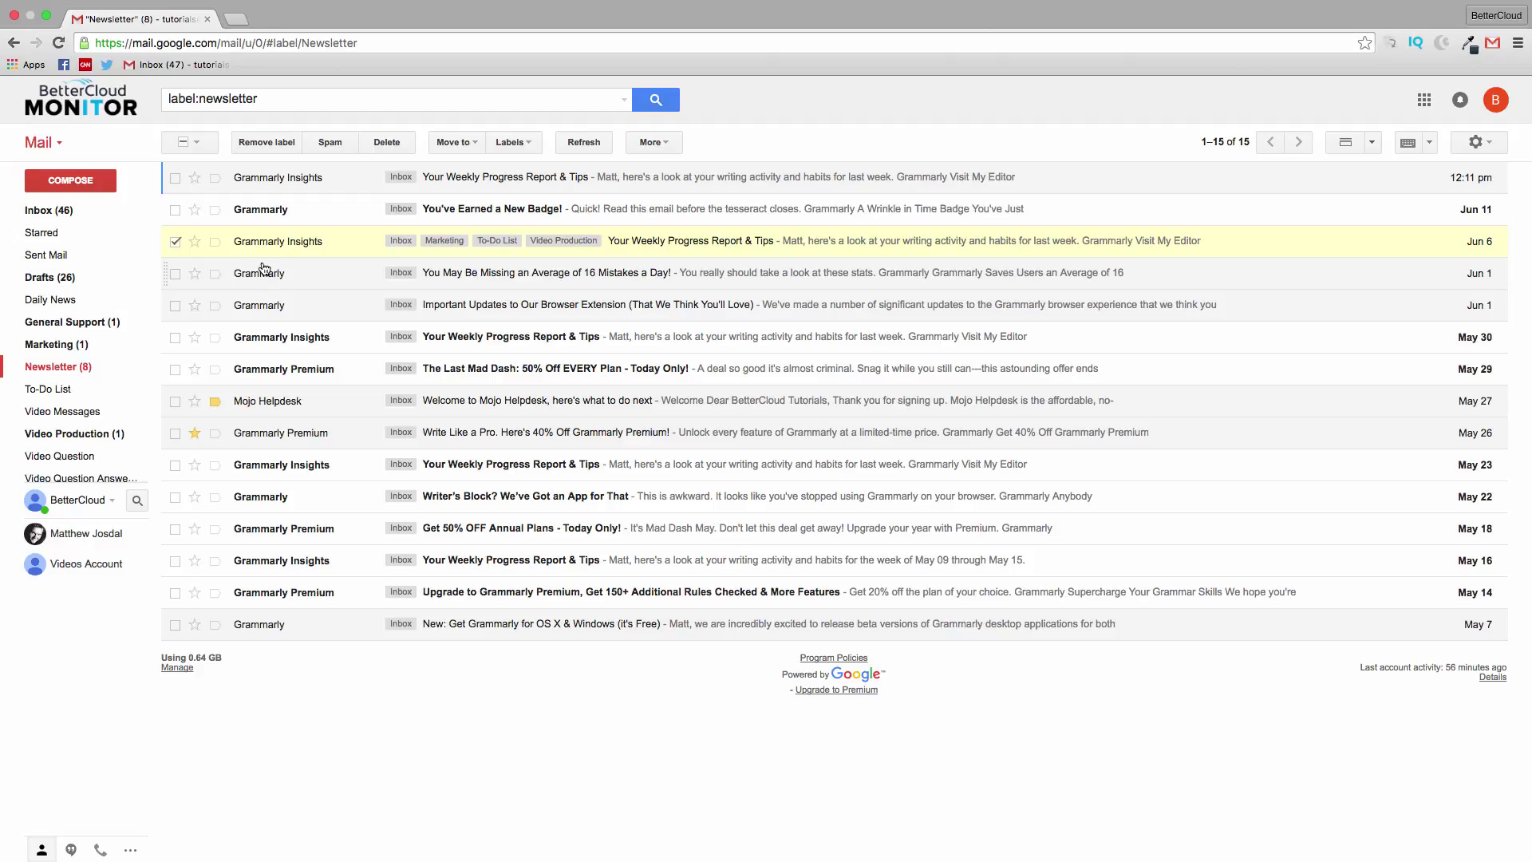
{"action": "key", "text": "x"}
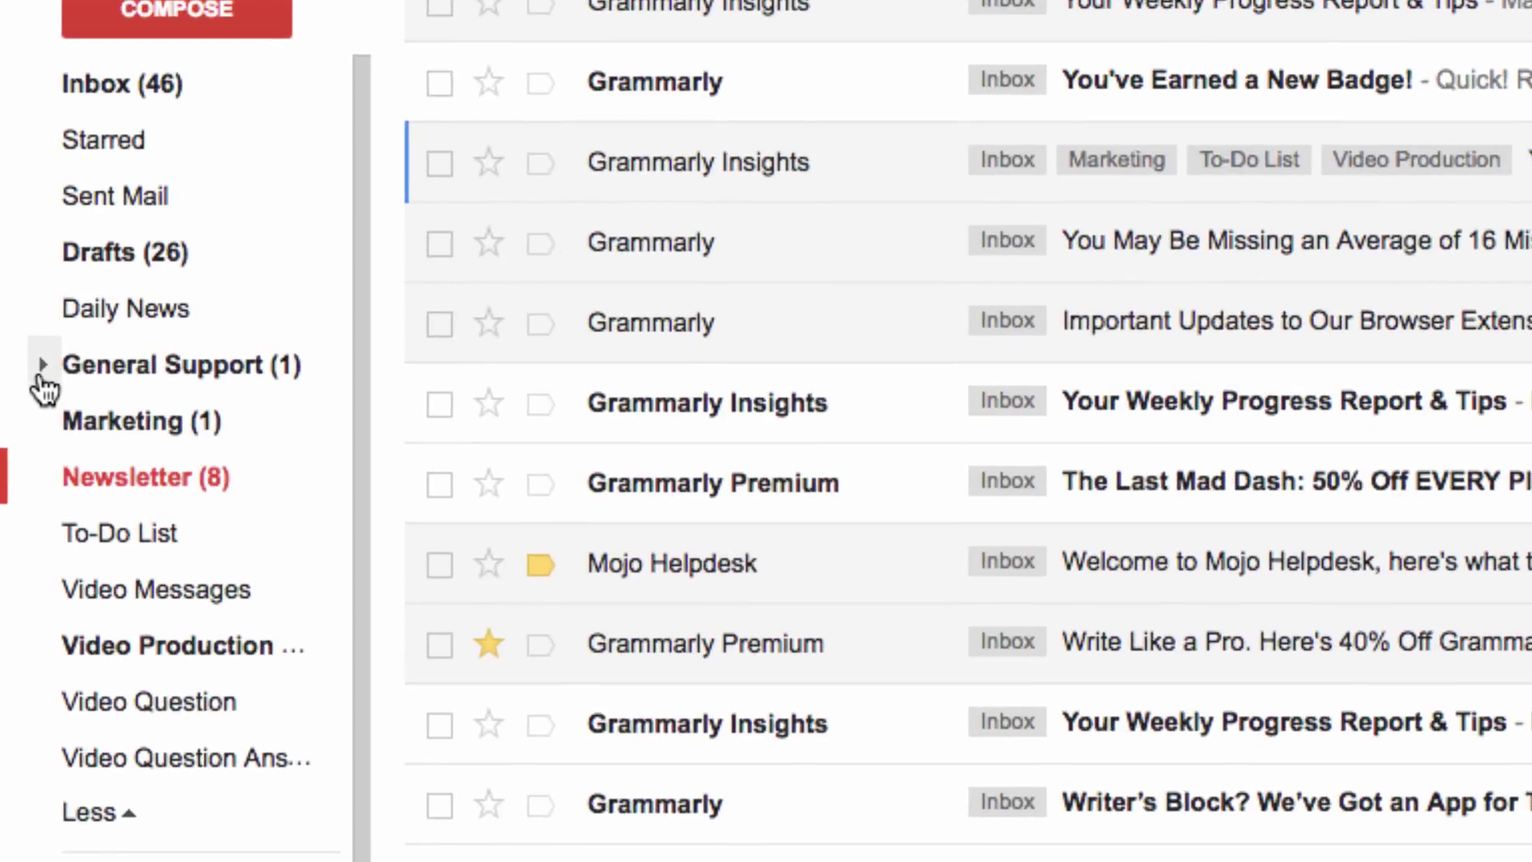
{"action": "left_click", "coordinate": [16, 322]}
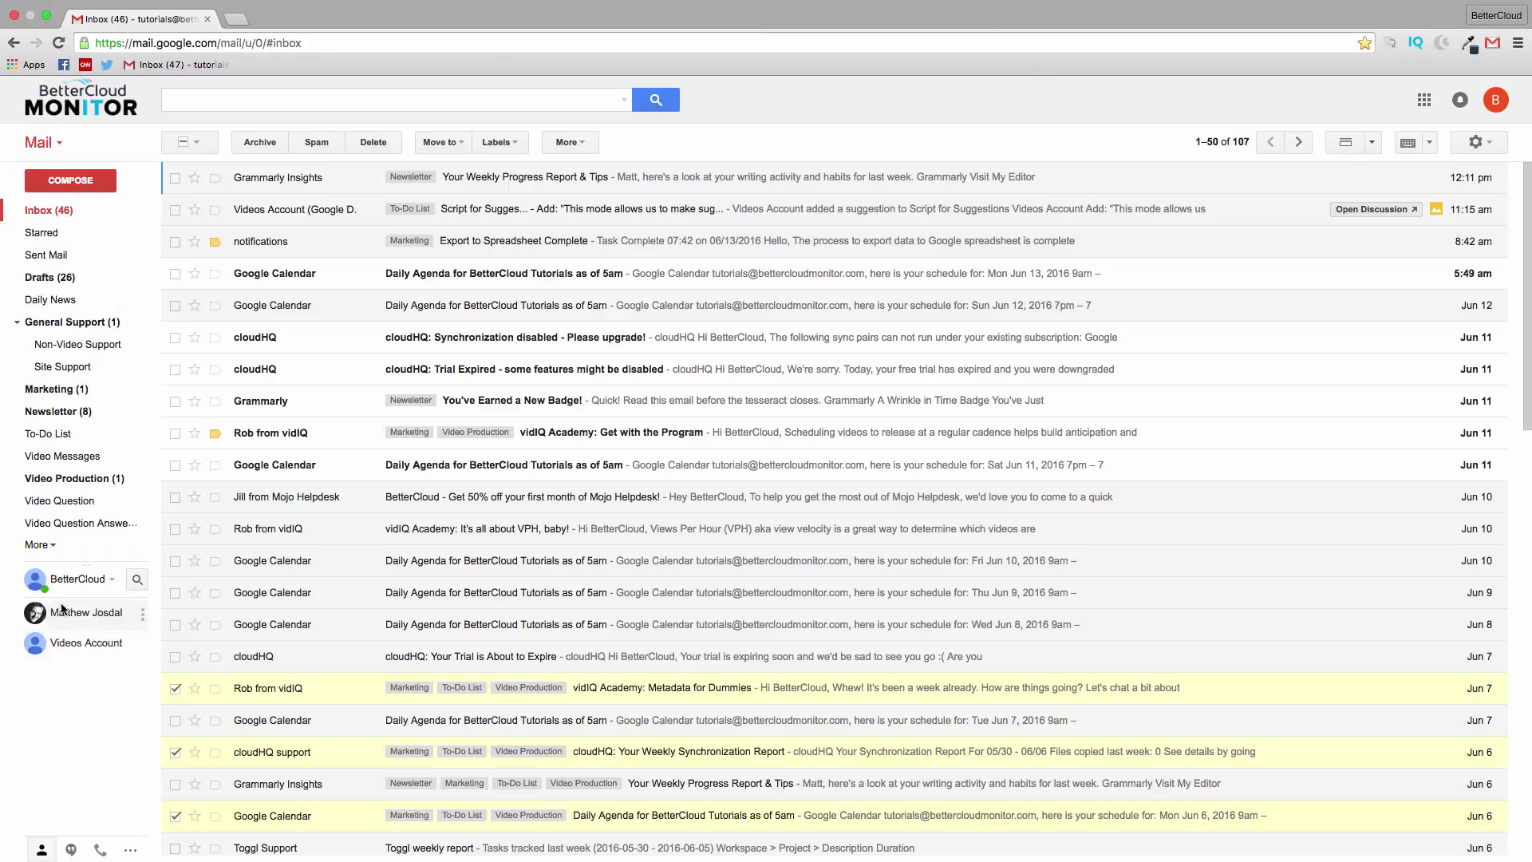
Step: Show the remaining system labels, then go to the Labels tab of Gmail Settings
{"action": "left_click", "coordinate": [48, 547]}
{"action": "scroll", "coordinate": [85, 651], "scroll_direction": "down", "scroll_amount": 3}
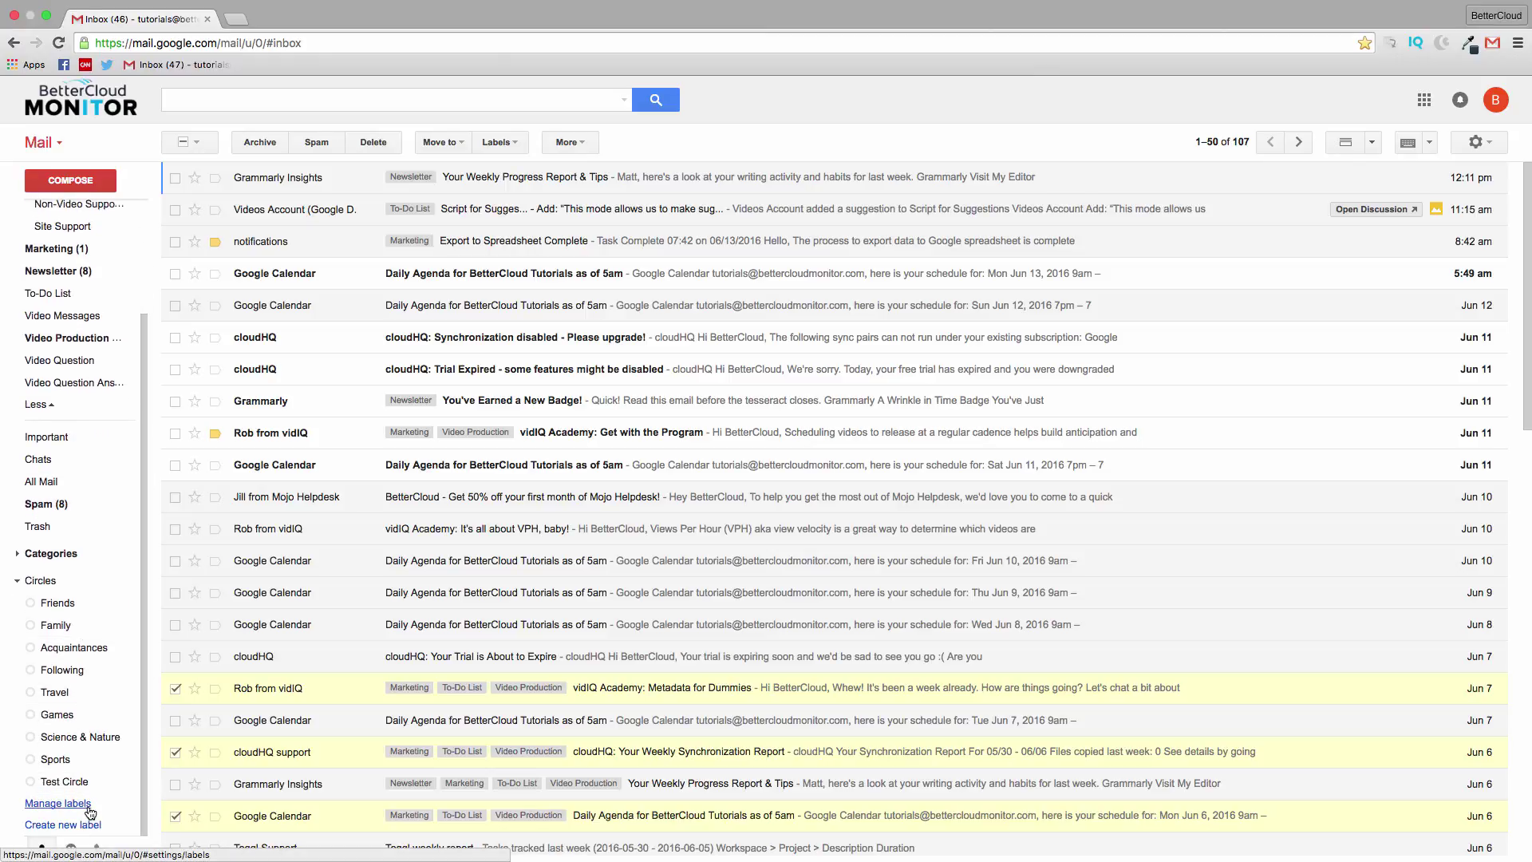
{"action": "left_click", "coordinate": [1488, 141]}
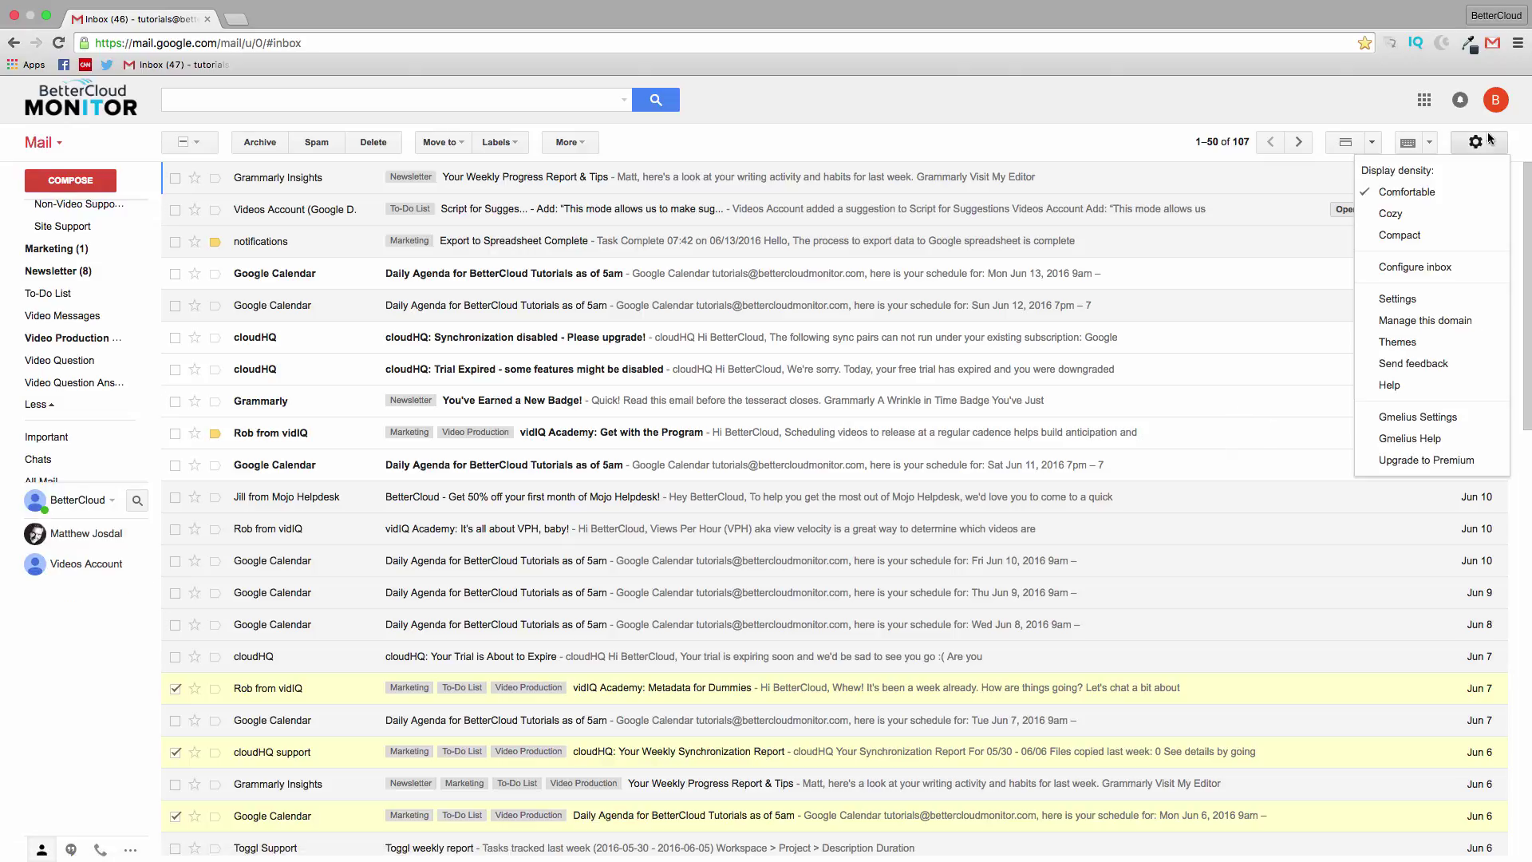
{"action": "left_click", "coordinate": [1428, 301]}
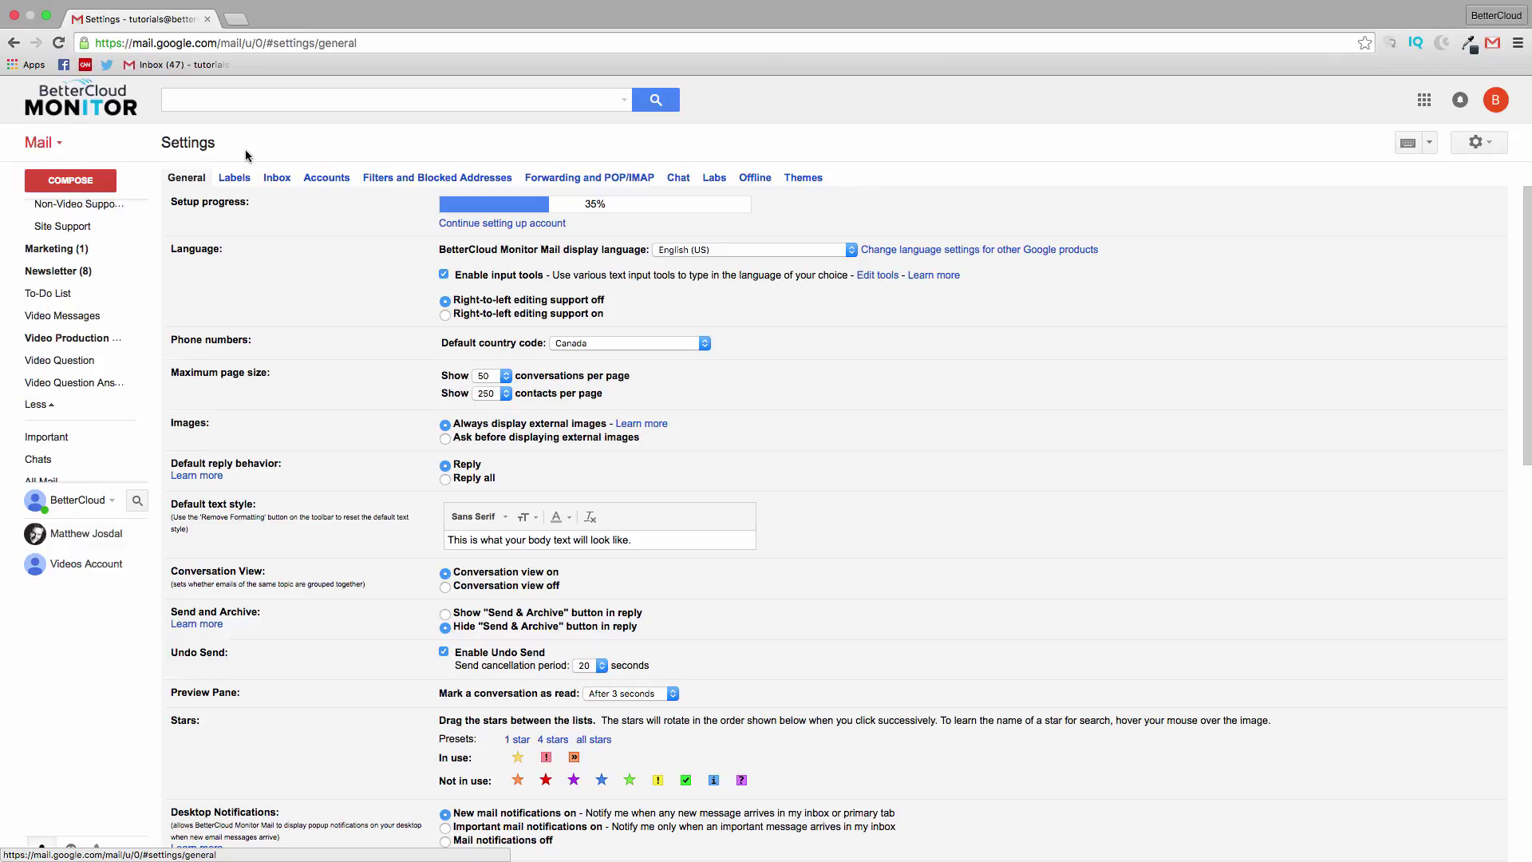
{"action": "left_click", "coordinate": [237, 178]}
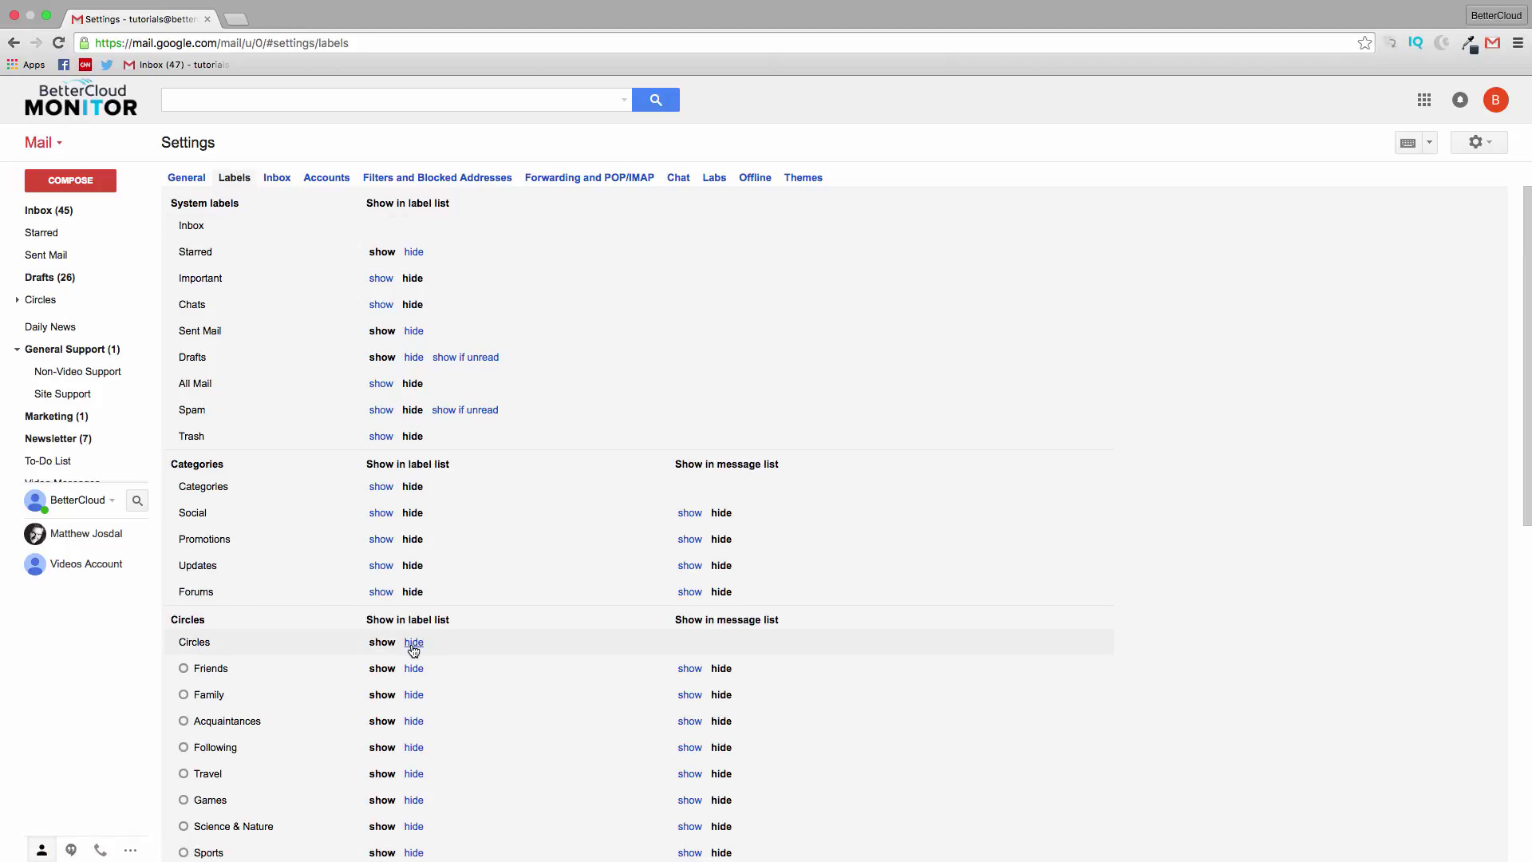
Step: Hide Circles in the Labels settings and scroll down to Create new label
{"action": "left_click", "coordinate": [646, 714]}
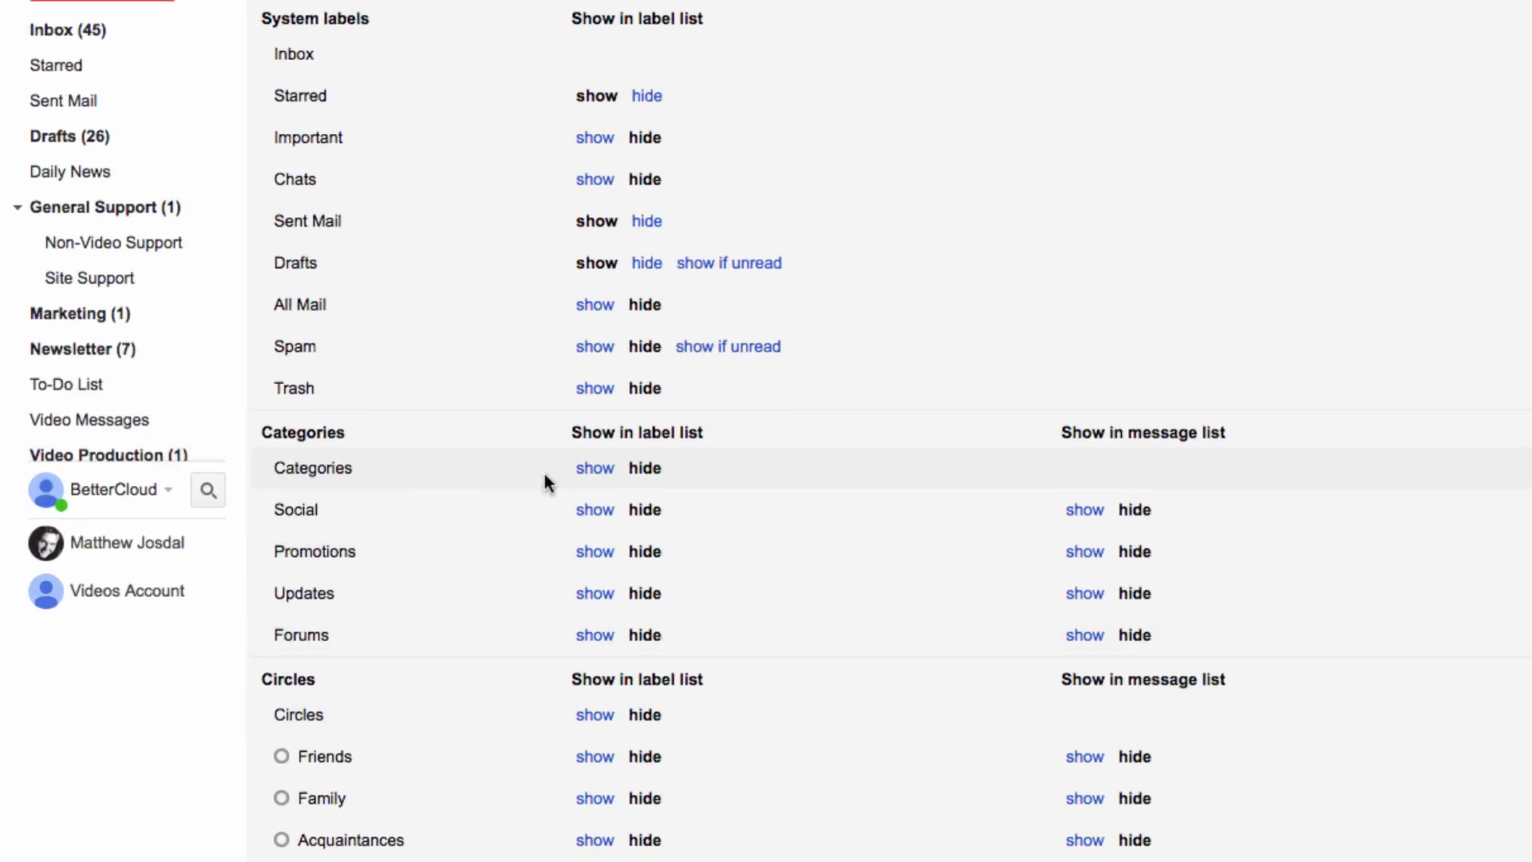
{"action": "mouse_move", "coordinate": [154, 239]}
{"action": "scroll", "coordinate": [649, 559], "scroll_direction": "down", "scroll_amount": 15}
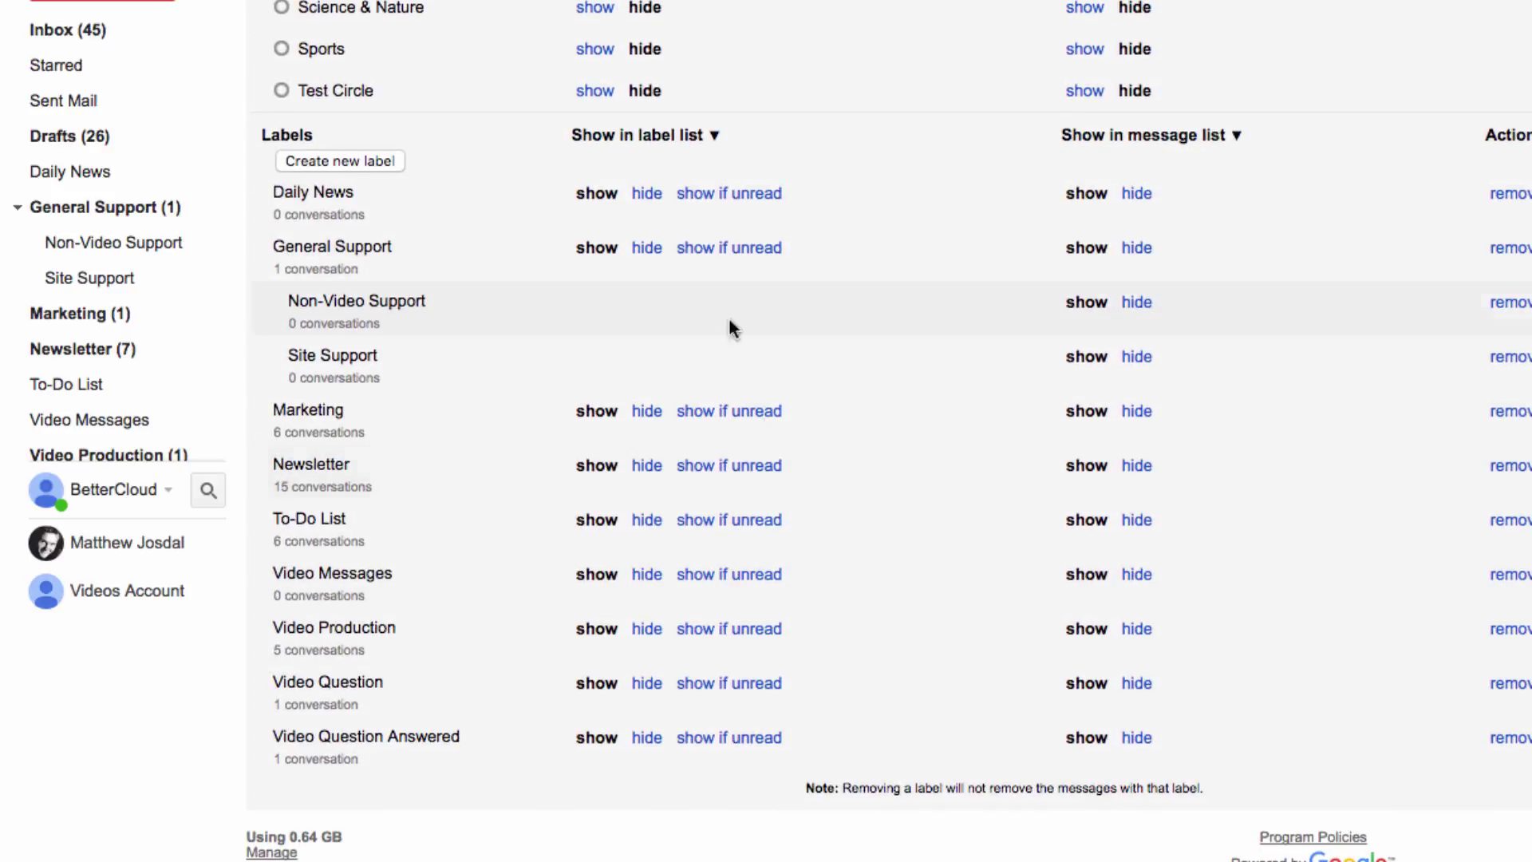
{"action": "scroll", "coordinate": [743, 310], "scroll_direction": "down", "scroll_amount": 2}
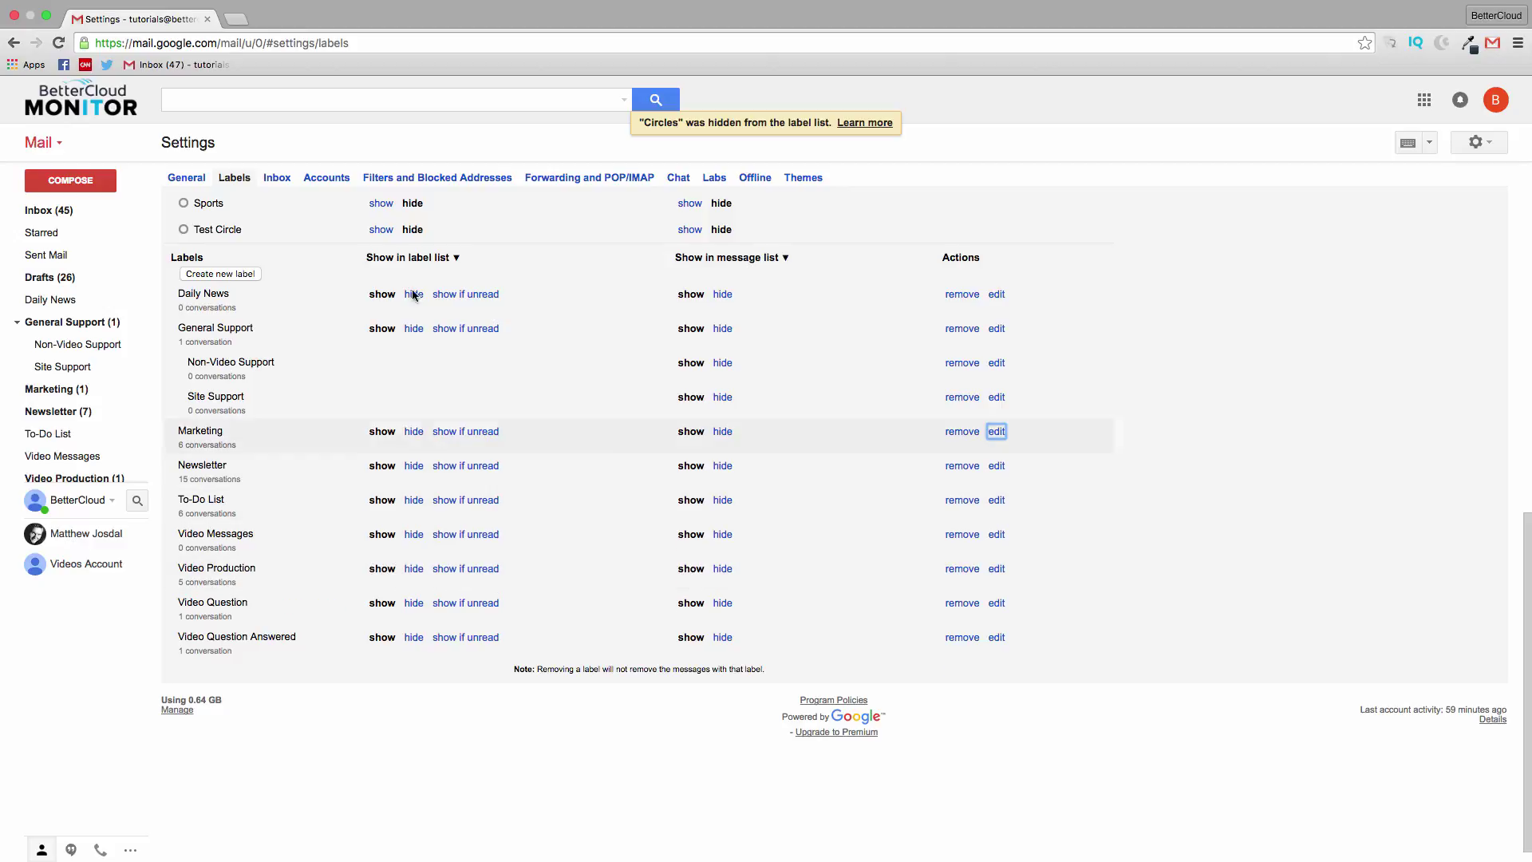
Step: Create a new label named 'Comments' with Notifications as its parent label
{"action": "left_click", "coordinate": [214, 274]}
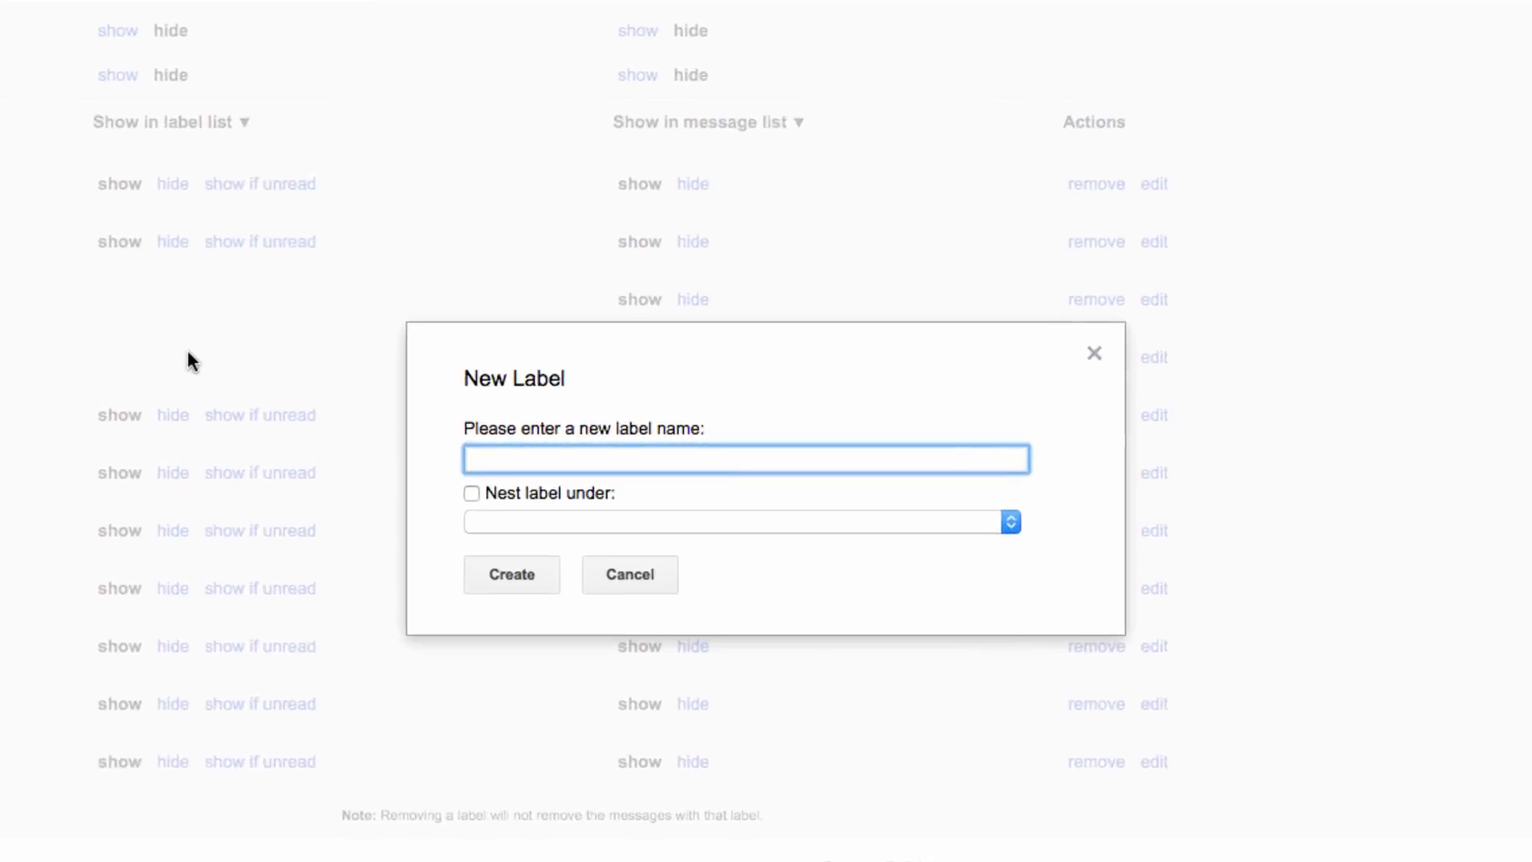
{"action": "type", "text": "Comments"}
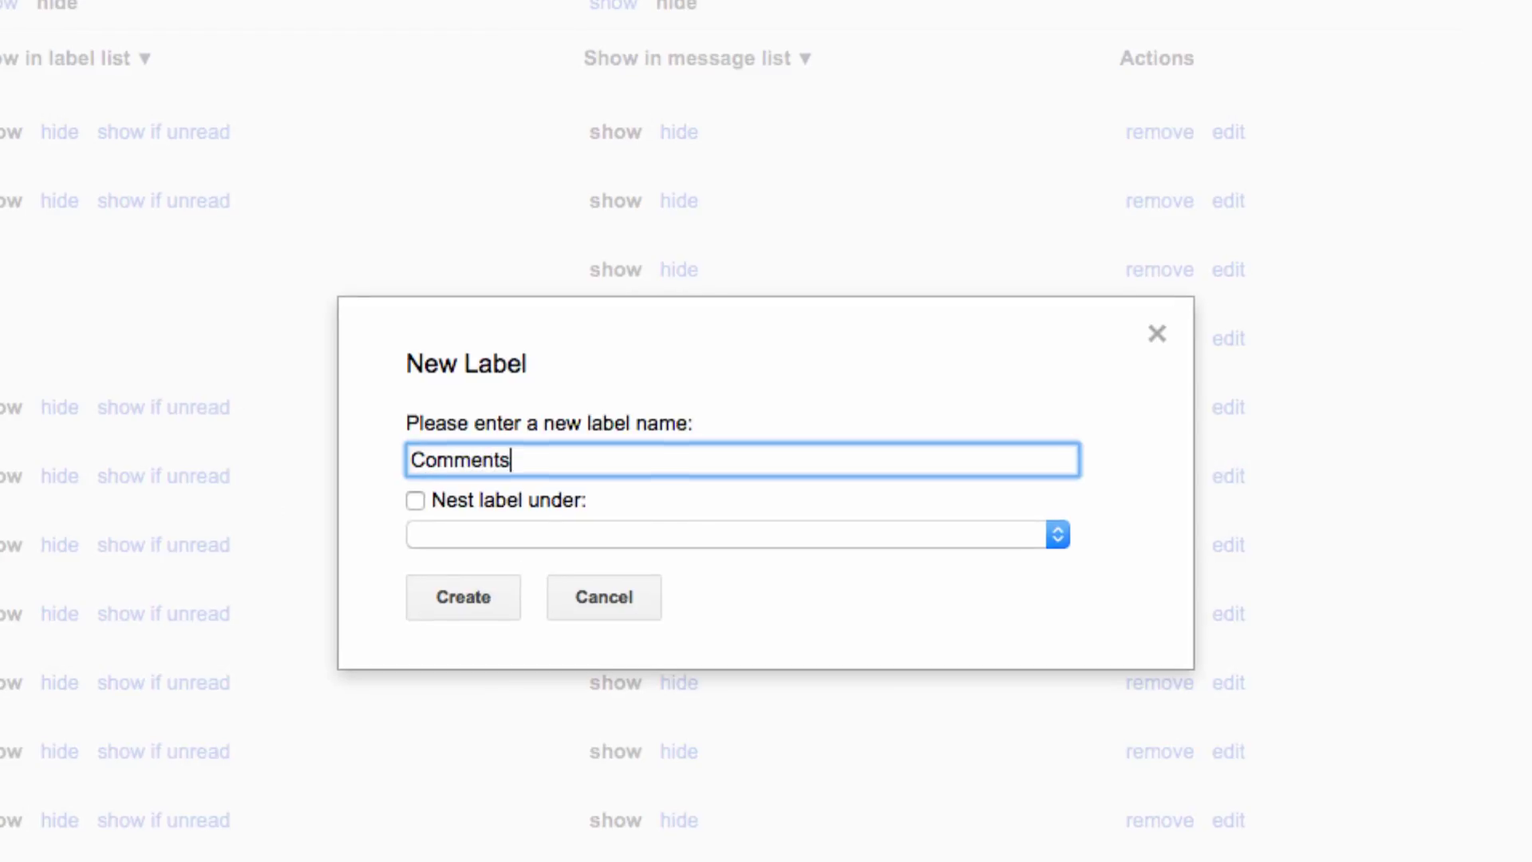
{"action": "left_click", "coordinate": [415, 500]}
{"action": "left_click", "coordinate": [554, 534]}
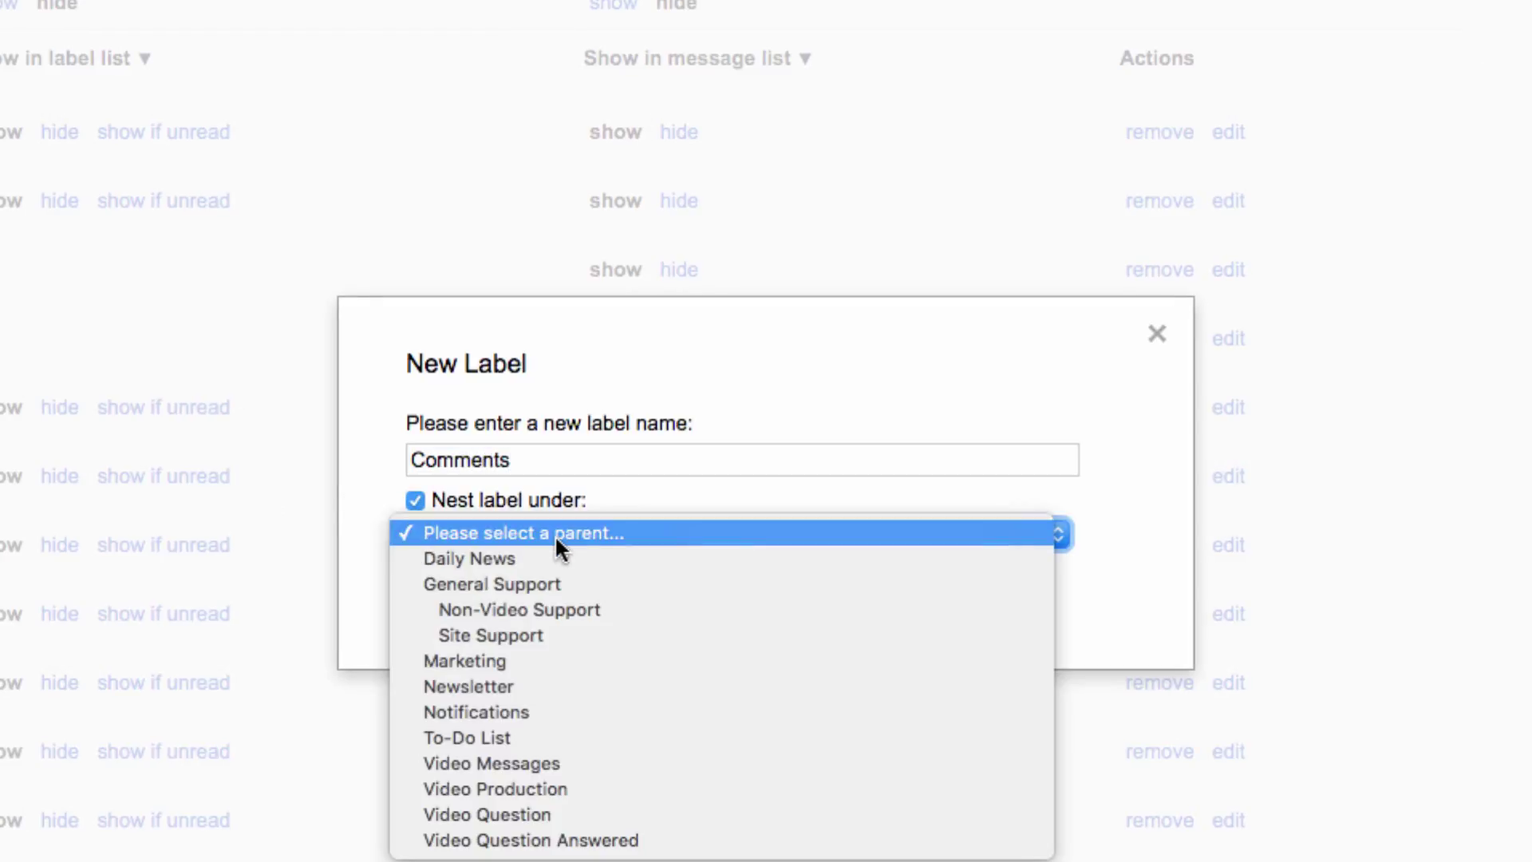
{"action": "left_click", "coordinate": [549, 707]}
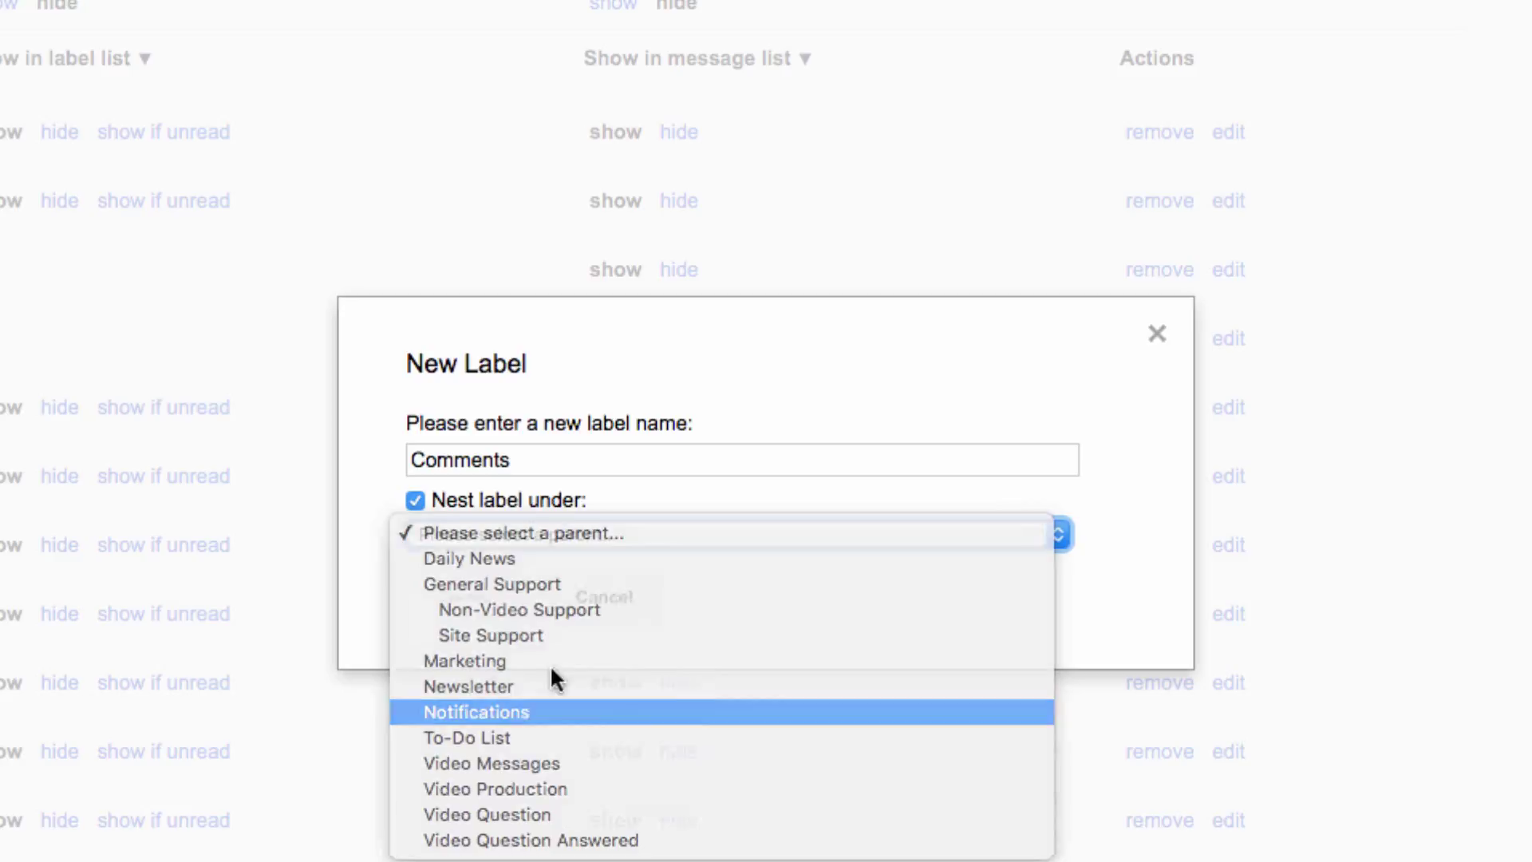
{"action": "left_click", "coordinate": [499, 606]}
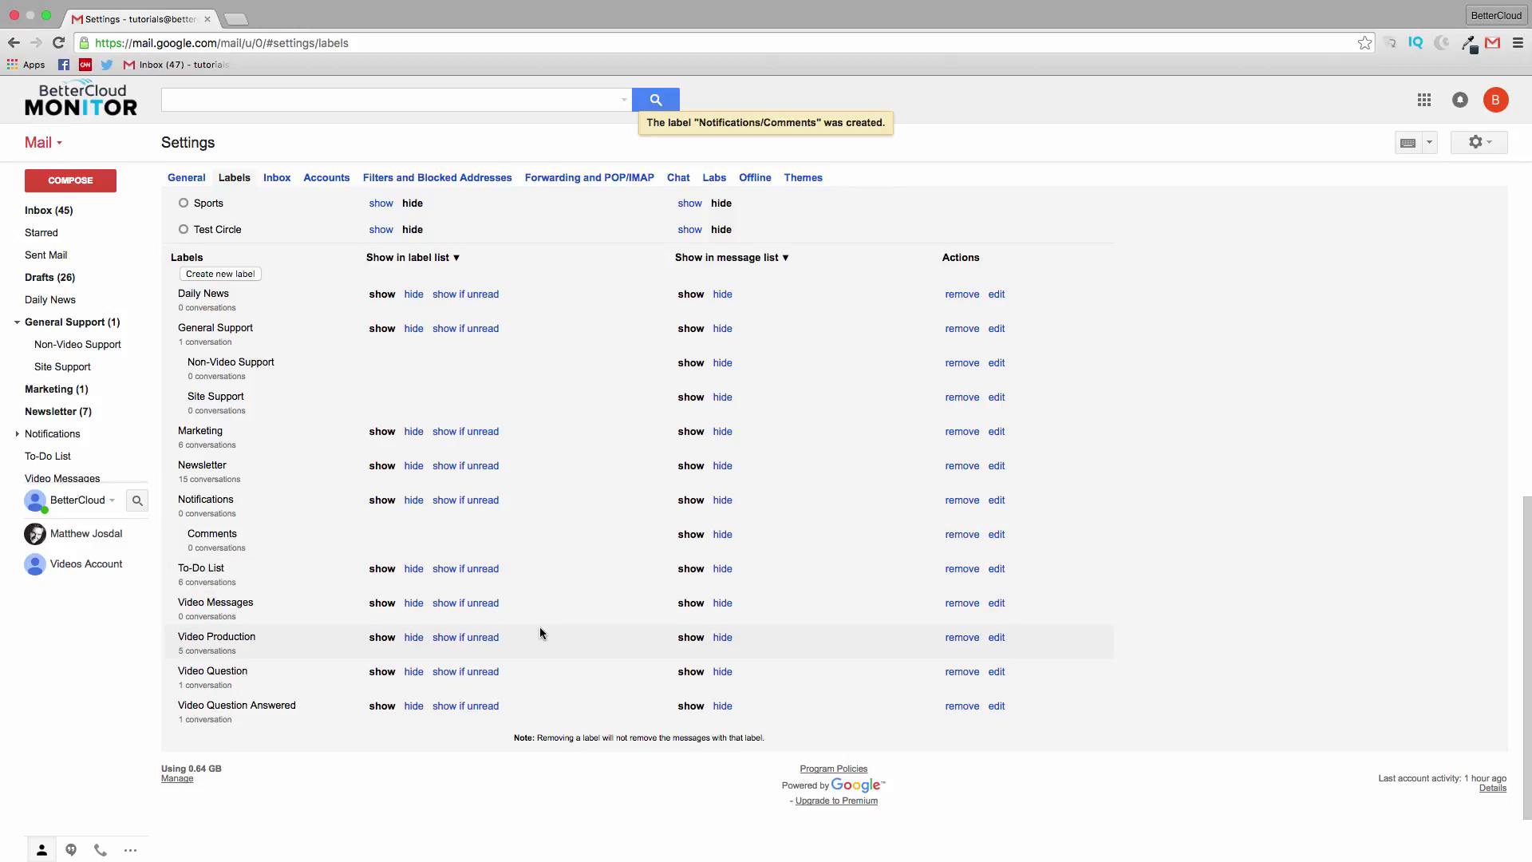
Step: Edit the Video Messages label to sit under General Support and save
{"action": "left_click", "coordinate": [996, 603]}
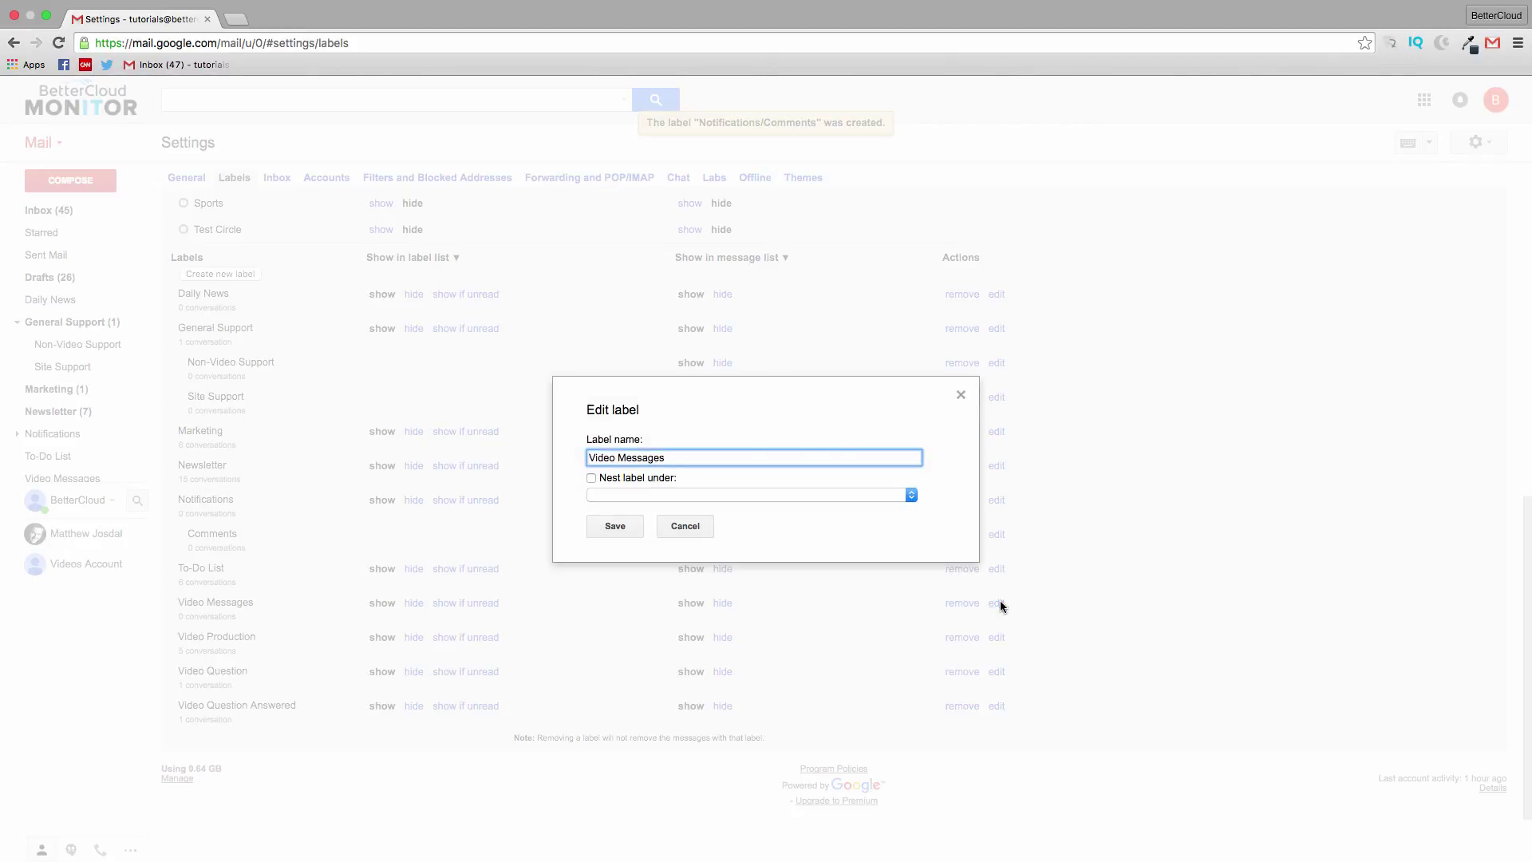
{"action": "left_click", "coordinate": [592, 478]}
{"action": "left_click", "coordinate": [639, 495]}
{"action": "left_click", "coordinate": [651, 522]}
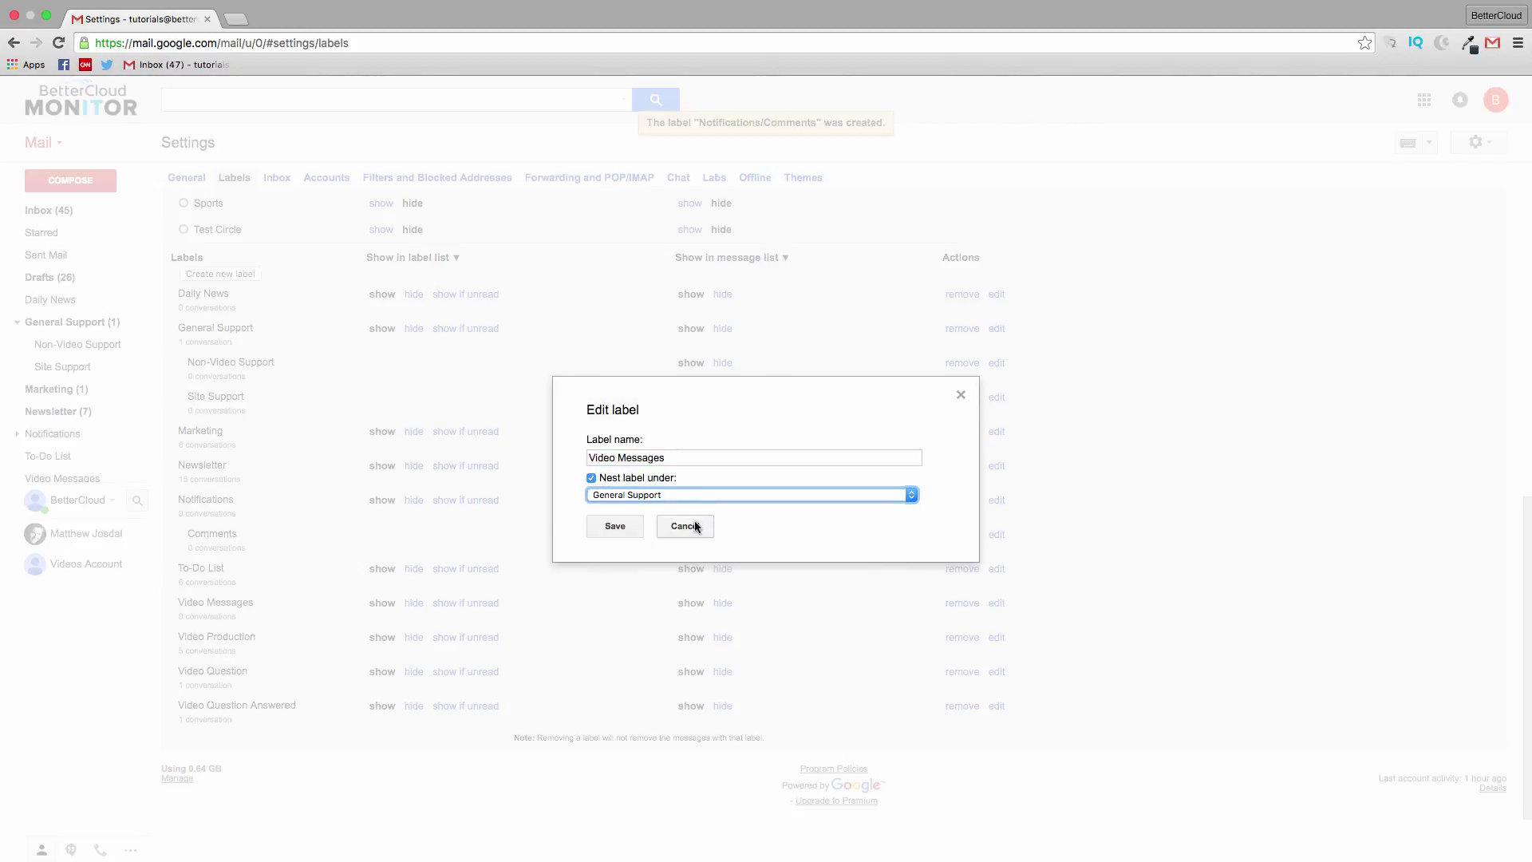
{"action": "left_click", "coordinate": [604, 528]}
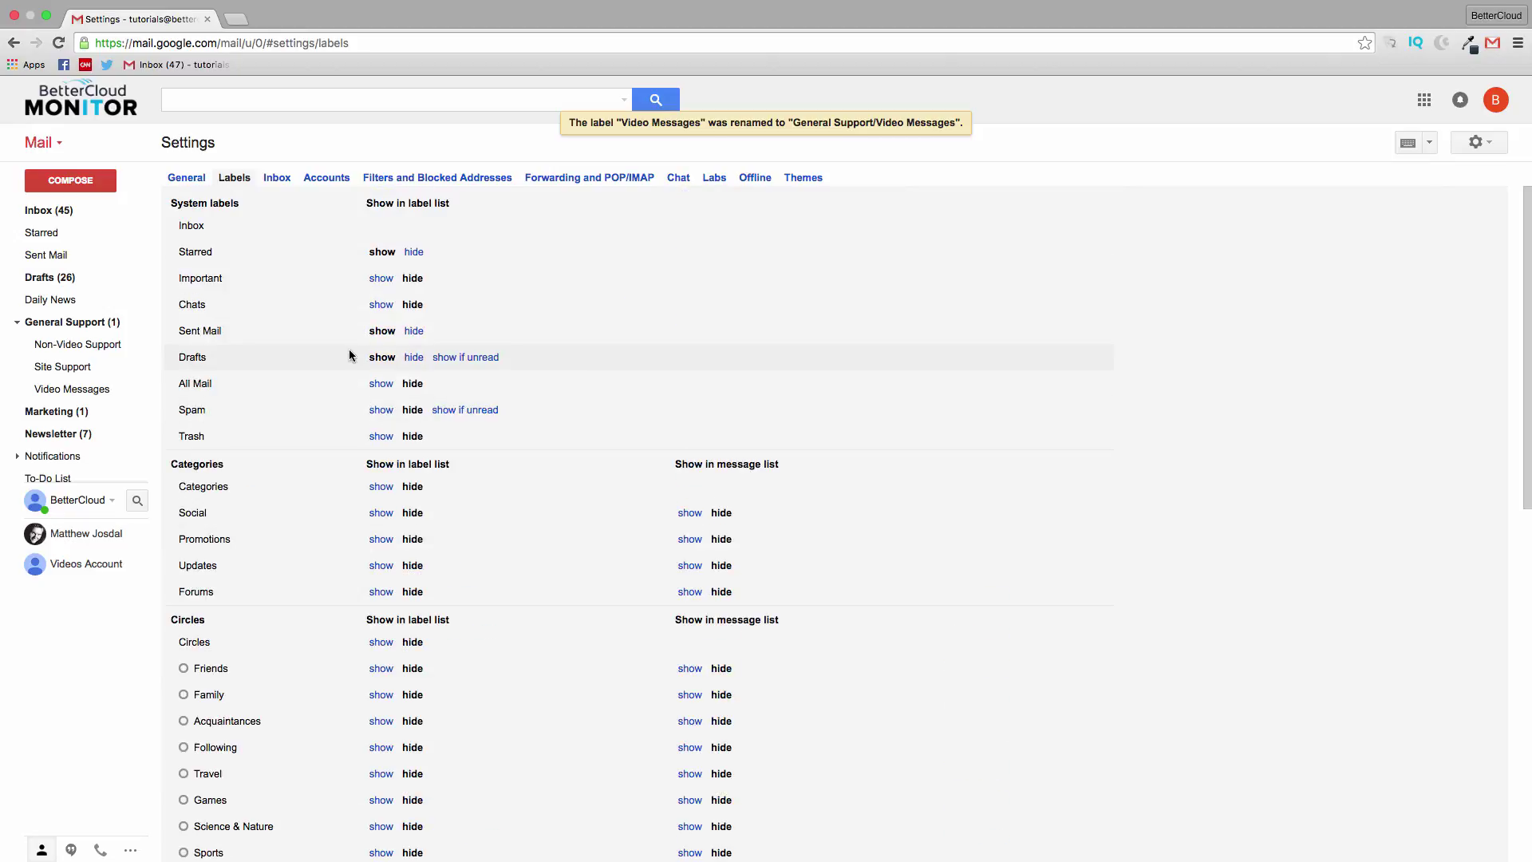